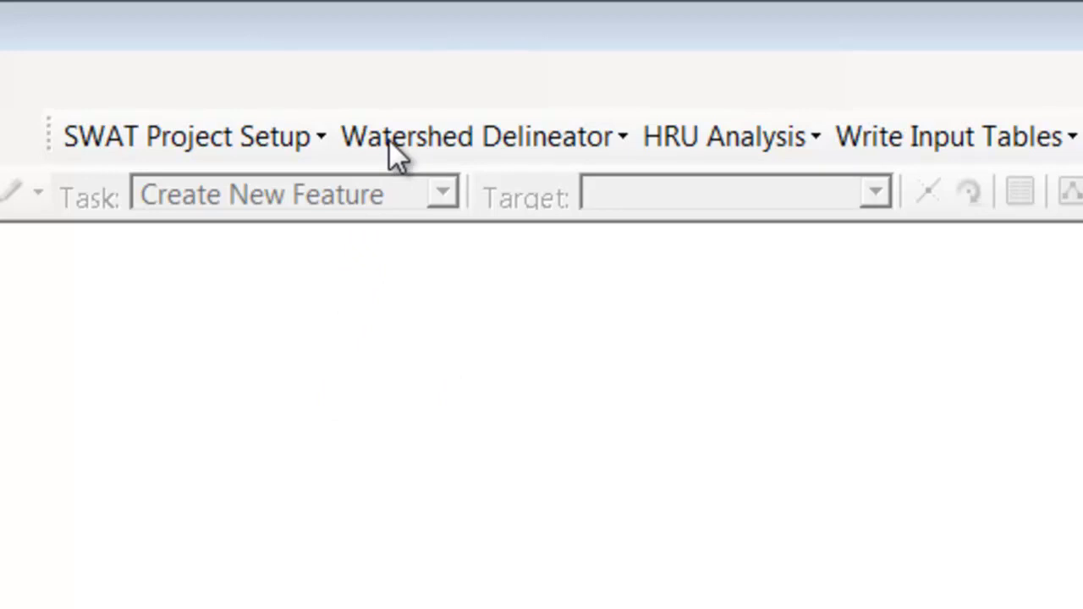
Start Automatic Watershed Delineation and dismiss the SWAT_WD error message.
left_click(499, 136)
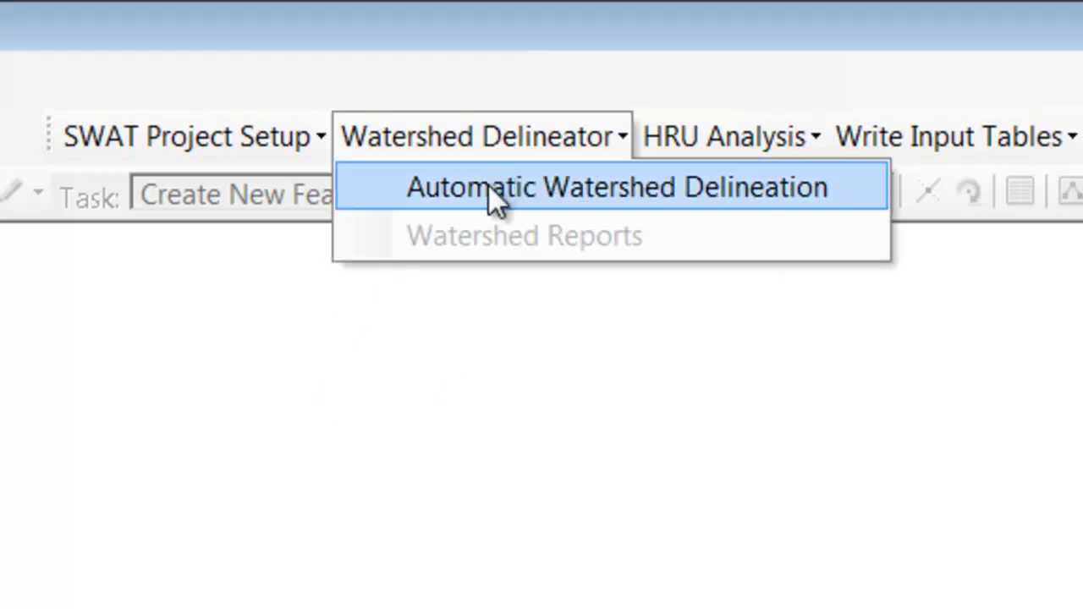
left_click(489, 187)
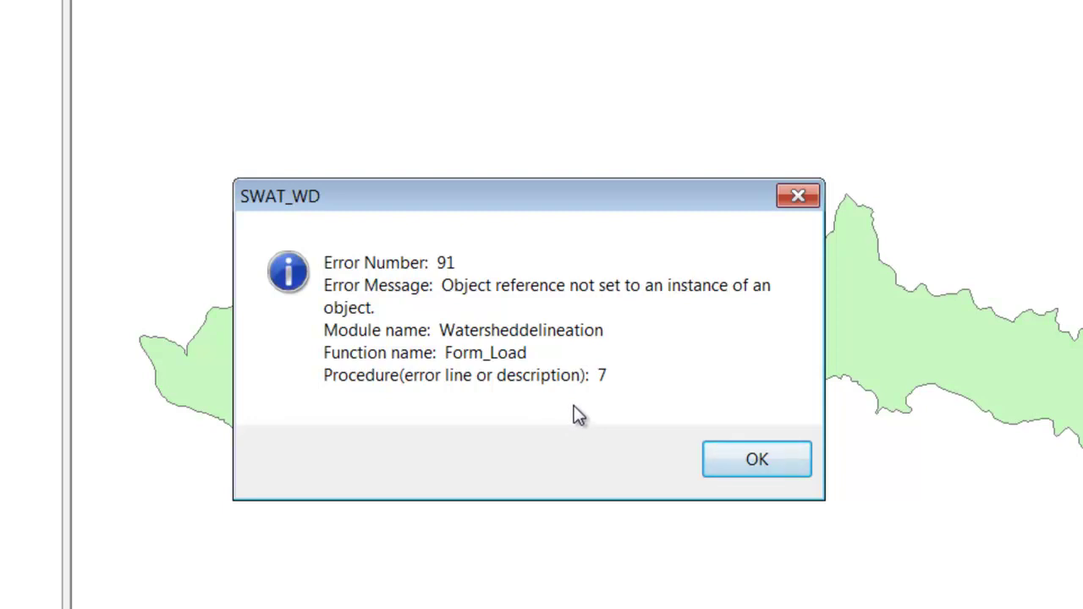
left_click(752, 459)
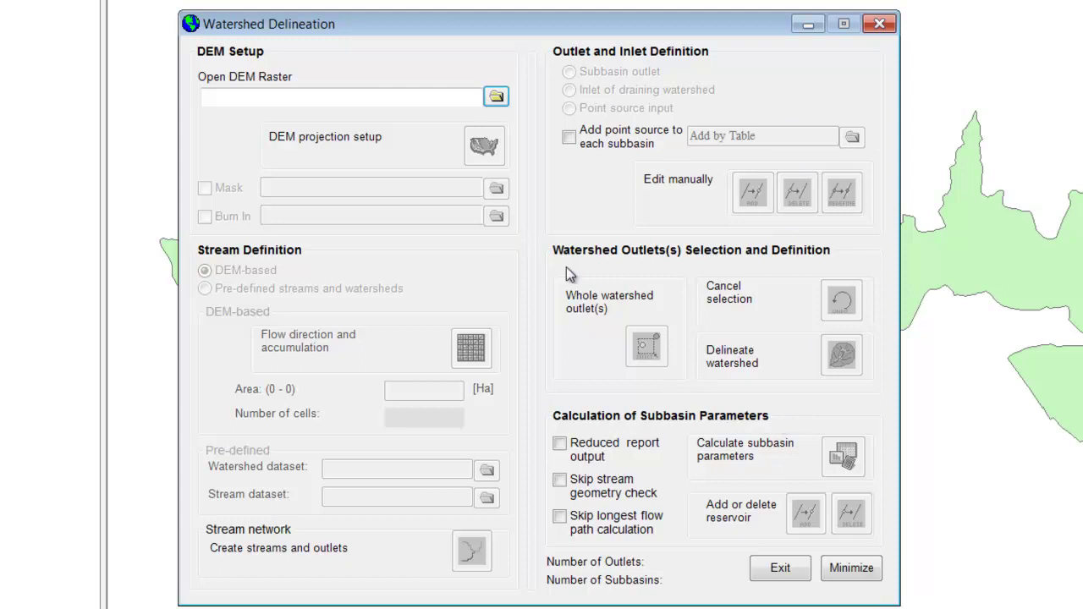
Load the sl_ned_utm raster from disk, in the SC_and_L_2 folder, as the DEM.
left_click(504, 99)
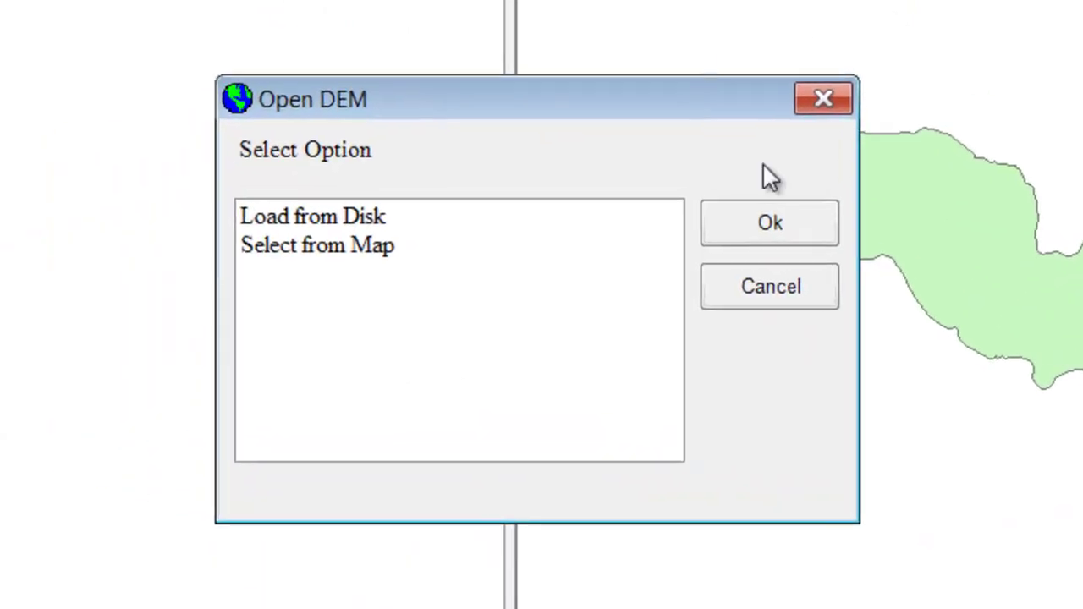
left_click(351, 222)
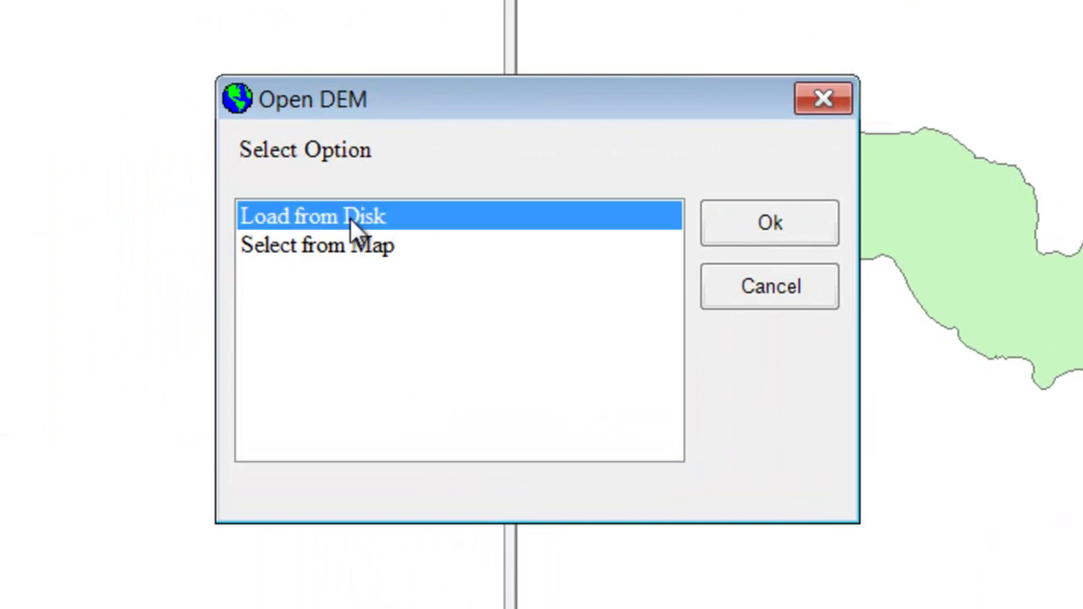
left_click(719, 216)
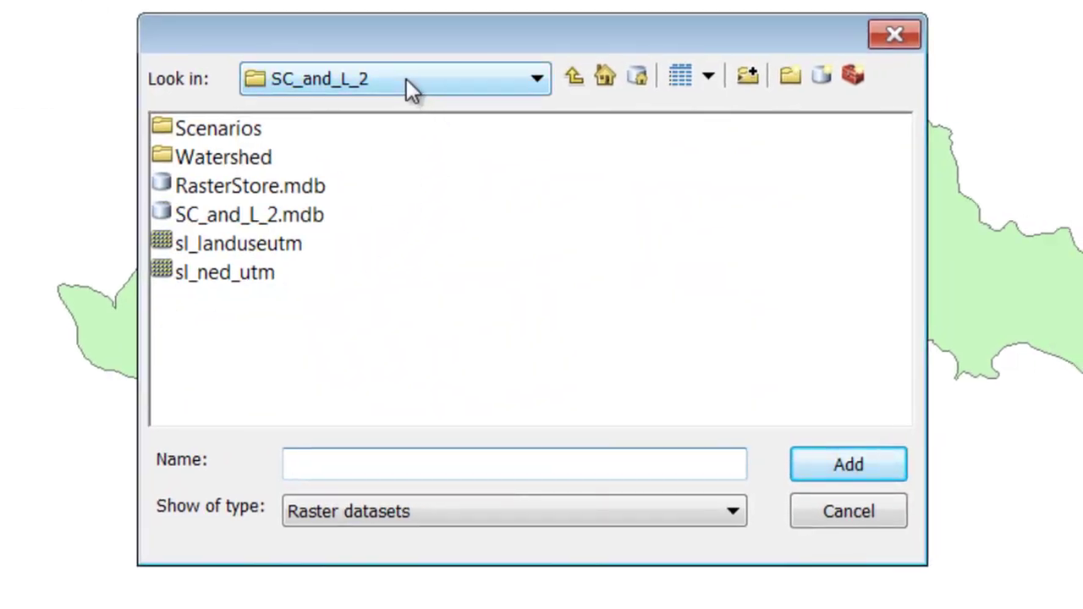
left_click(234, 278)
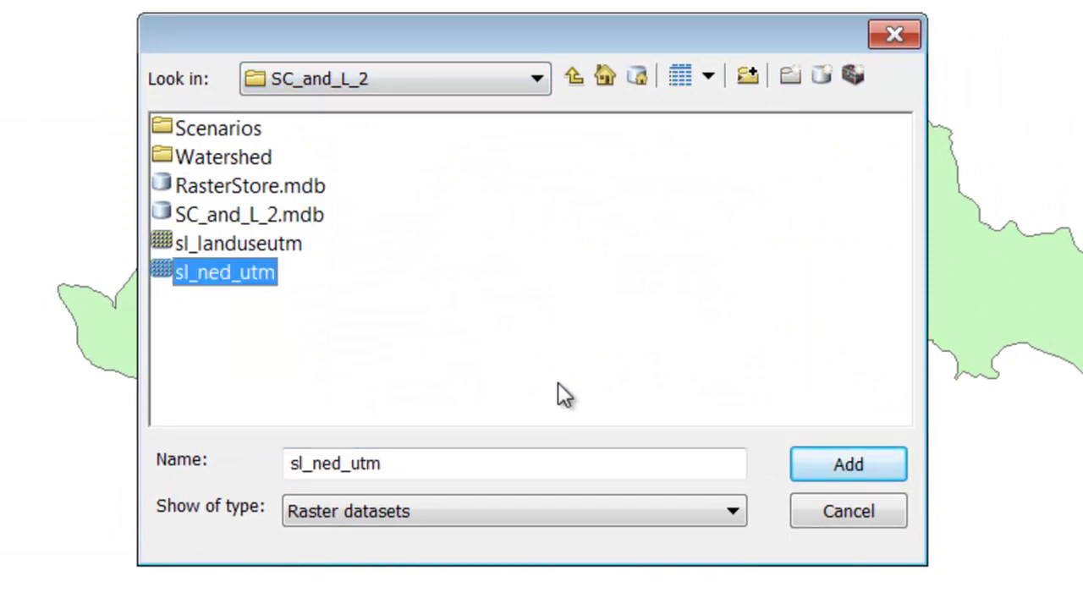
left_click(849, 464)
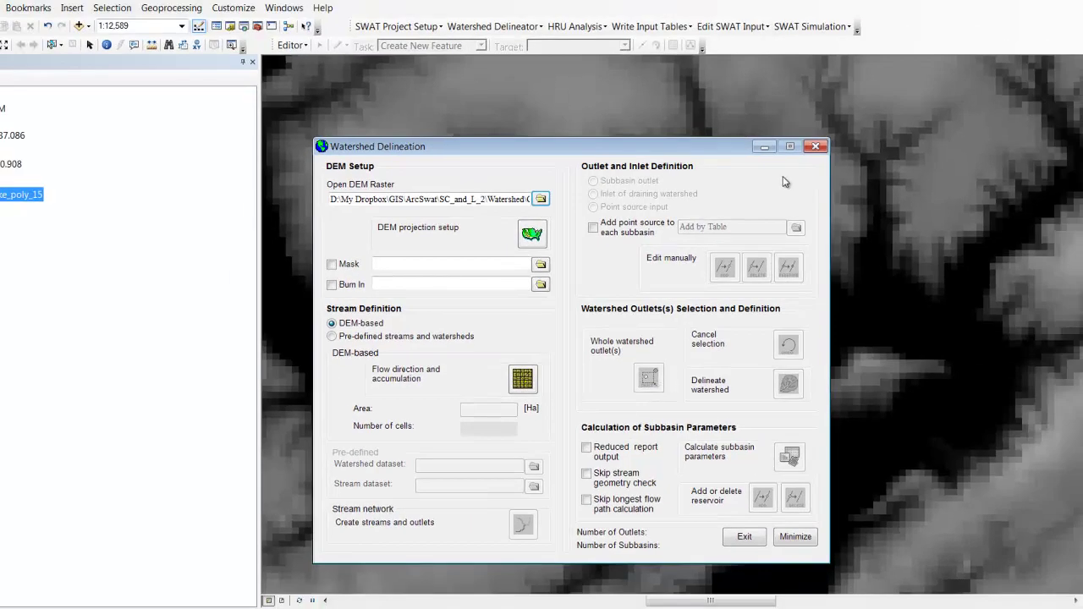
Place the lake polygon layer above the DEM in the layer order and show the DEM's full extent.
left_click(764, 146)
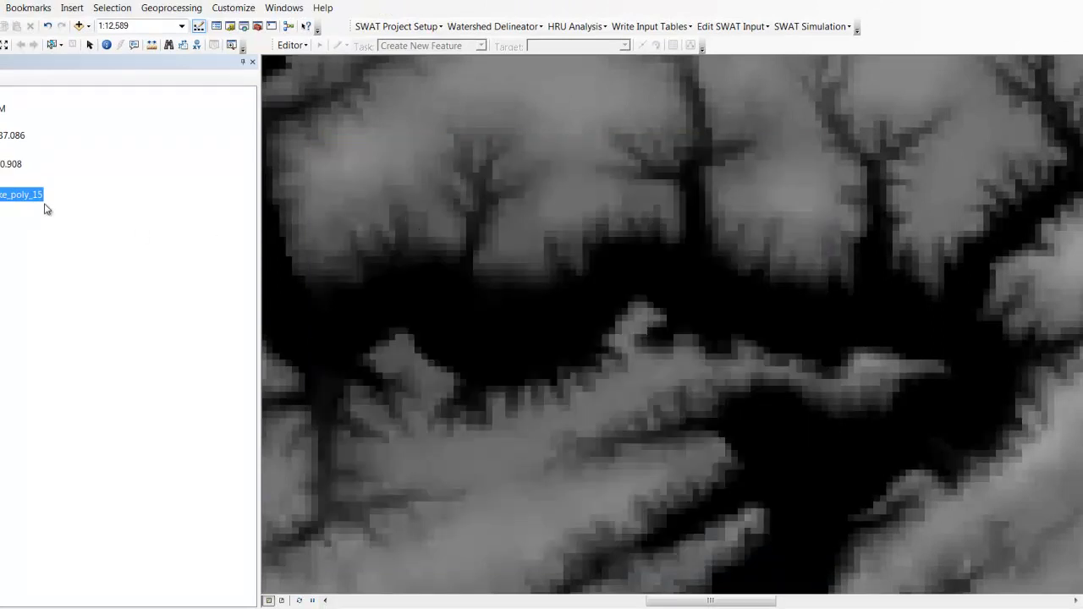
left_click_drag(2, 200, 2, 102)
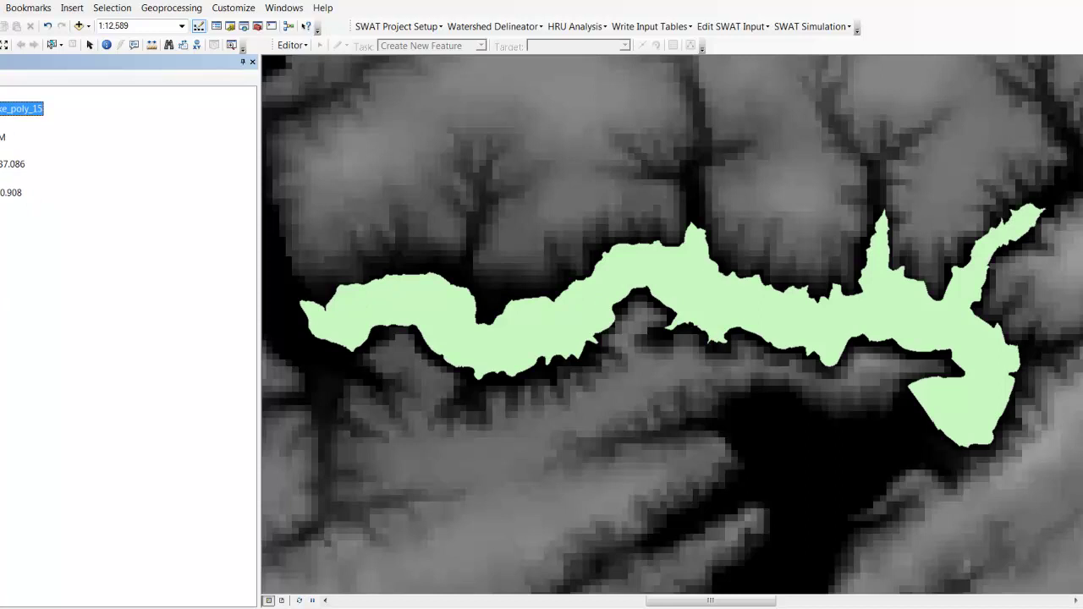
right_click(2, 137)
left_click(61, 217)
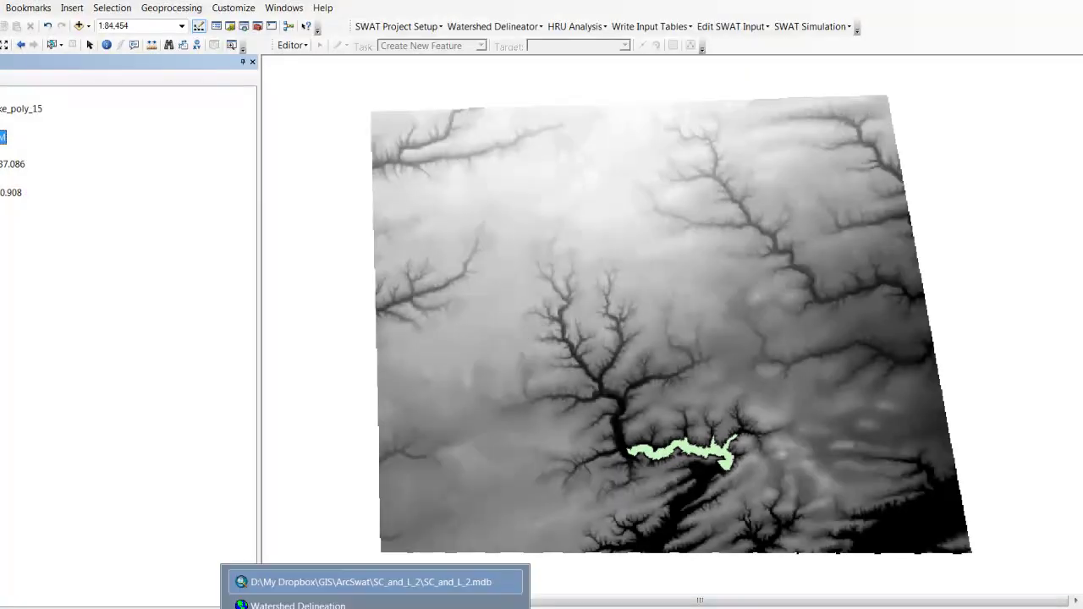
Set the DEM's Z unit to meter in the DEM projection setup of the Watershed Delineation dialog.
left_click(375, 605)
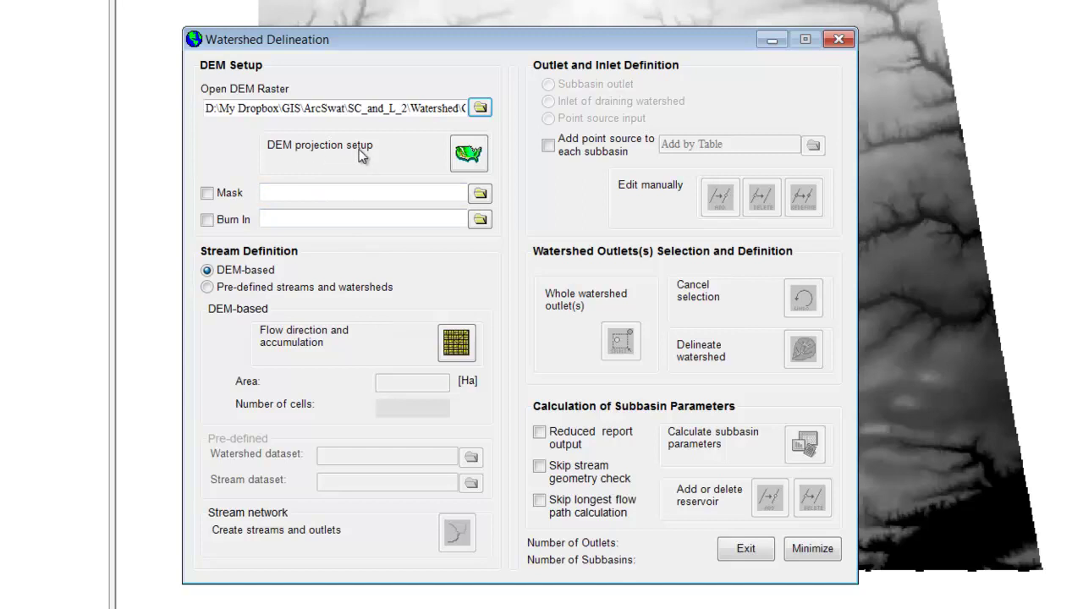
left_click(466, 154)
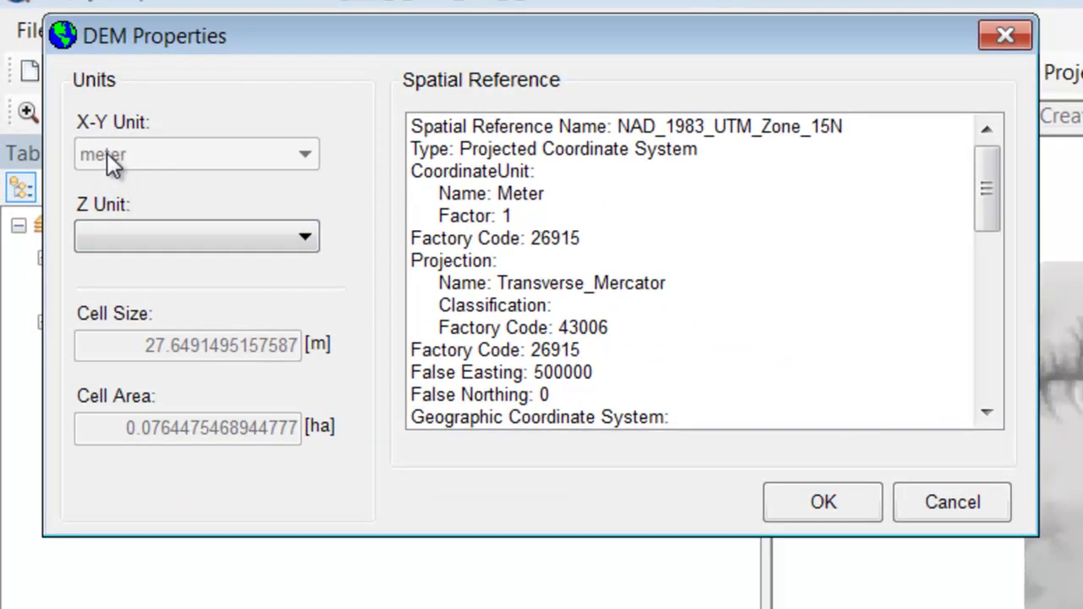
left_click(203, 243)
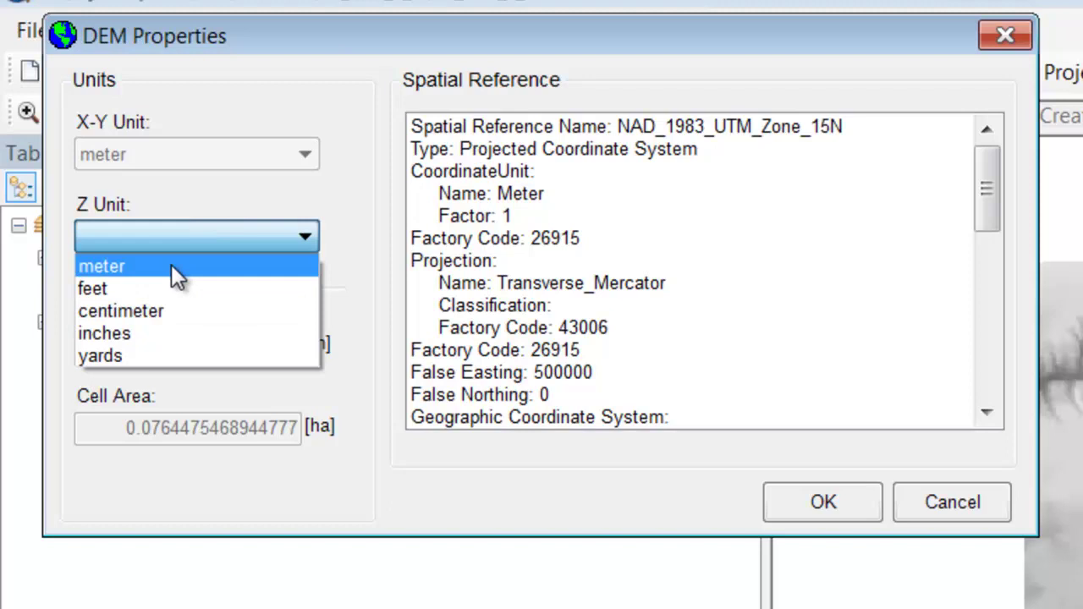
left_click(178, 269)
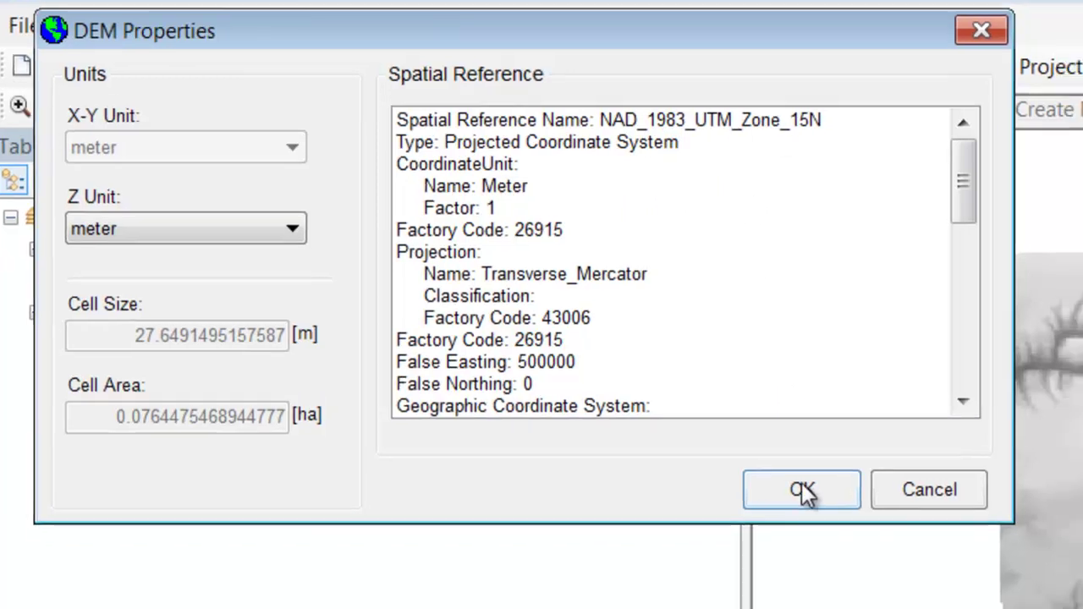
left_click(823, 501)
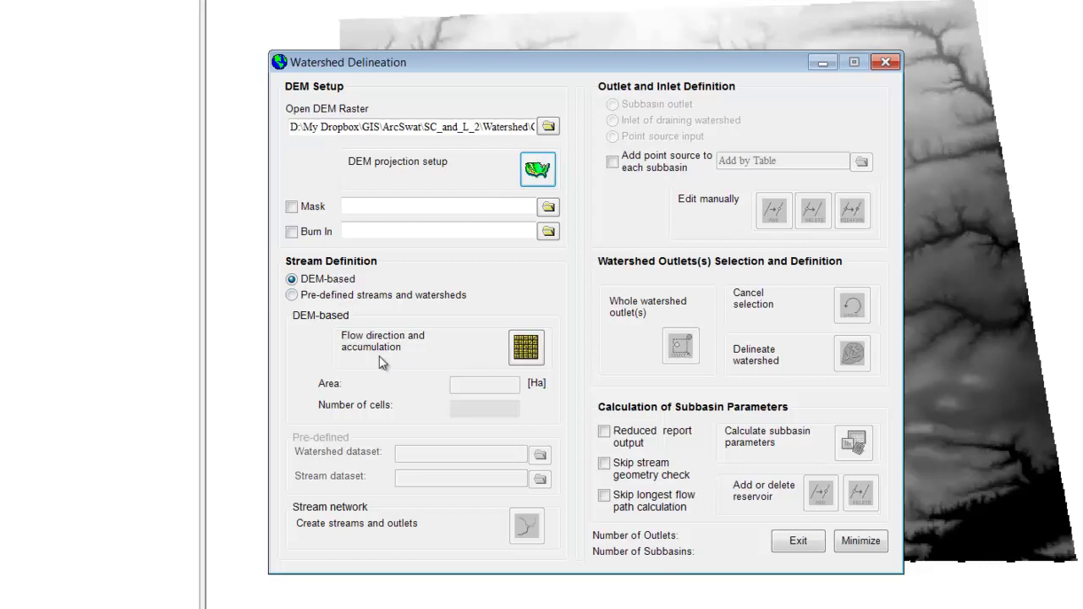
Compute the DEM's flow direction and accumulation and create the DEM-based streams and outlets.
left_click(526, 350)
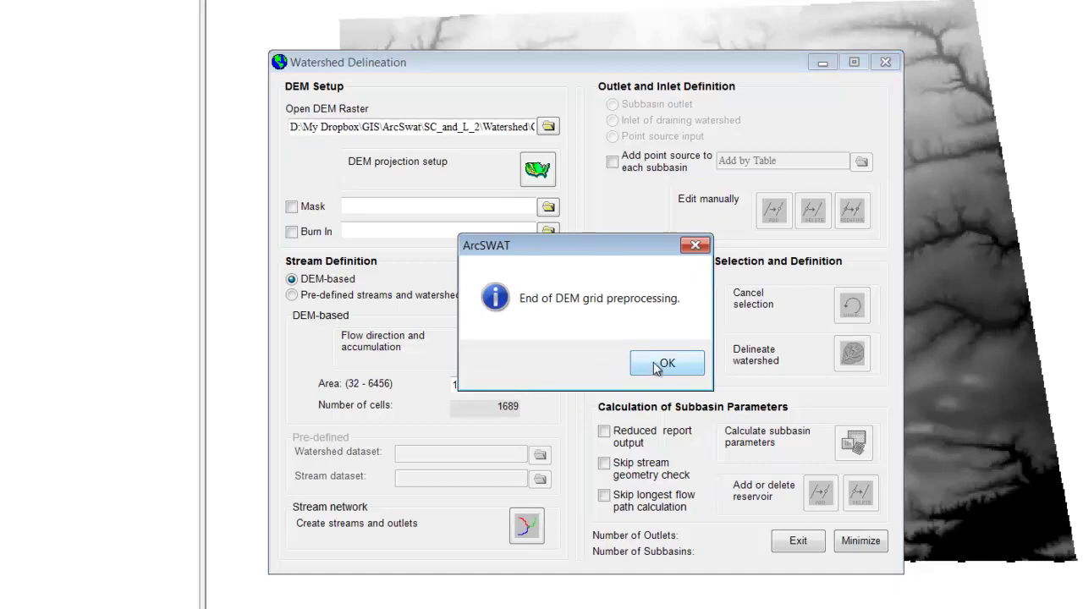
left_click(656, 364)
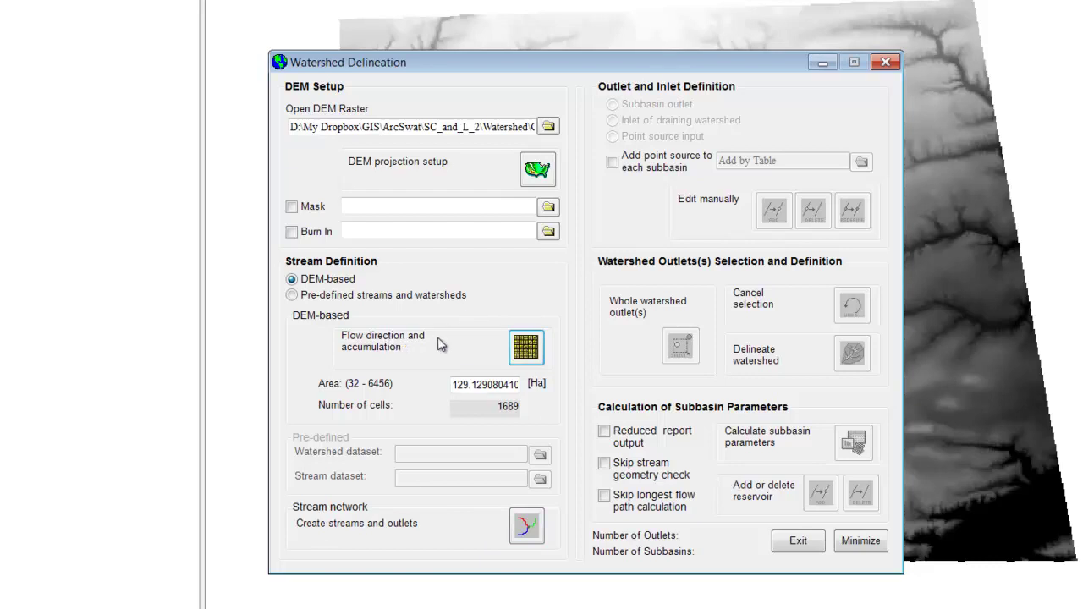
left_click(526, 345)
left_click(525, 526)
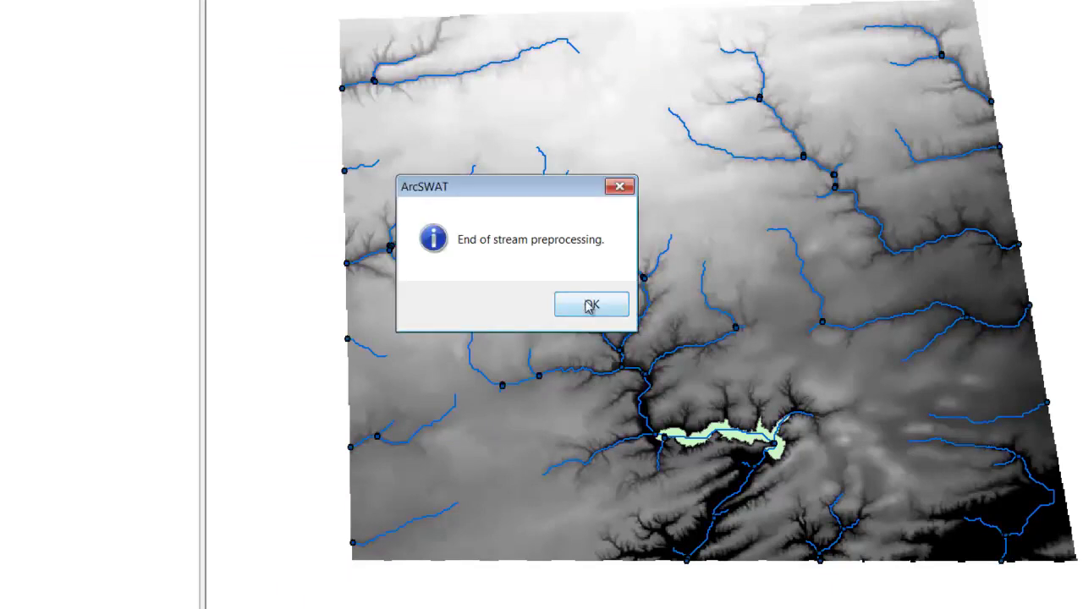
left_click(590, 307)
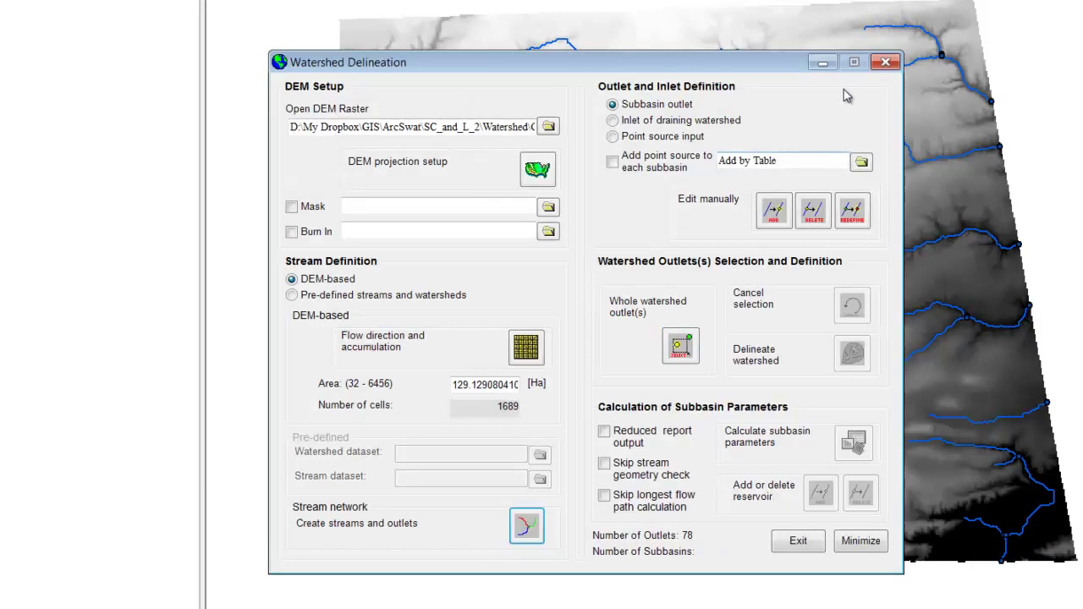
Examine up close the outlet points where streams join, on the upper tributaries and at the lake's western end.
left_click(820, 63)
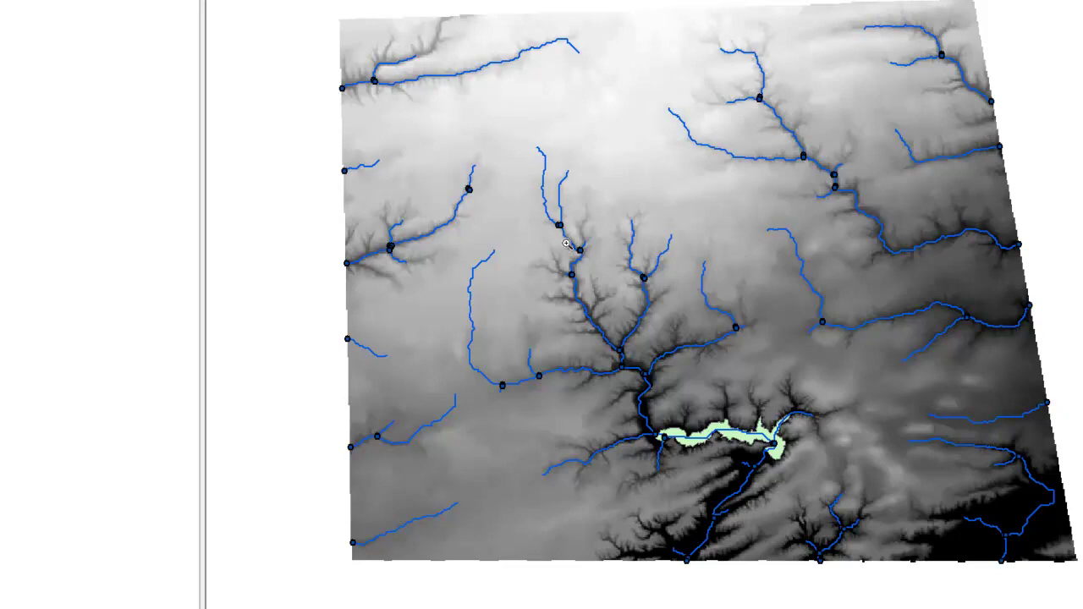
left_click(593, 258)
left_click_drag(611, 344, 625, 357)
left_click(548, 382)
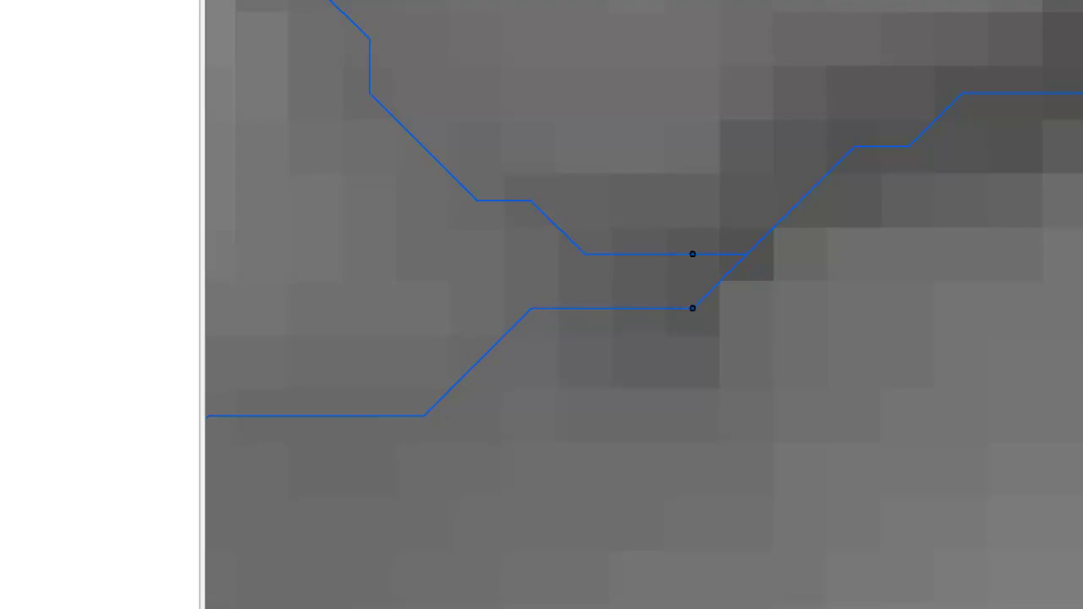
key("ctrl+shift+f")
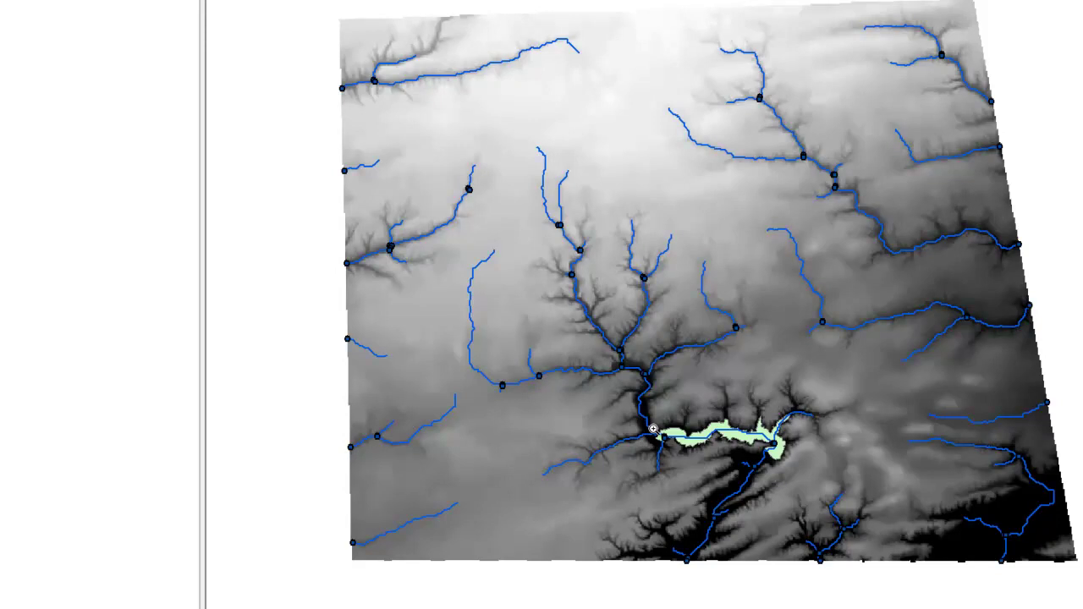
left_click_drag(656, 430, 673, 446)
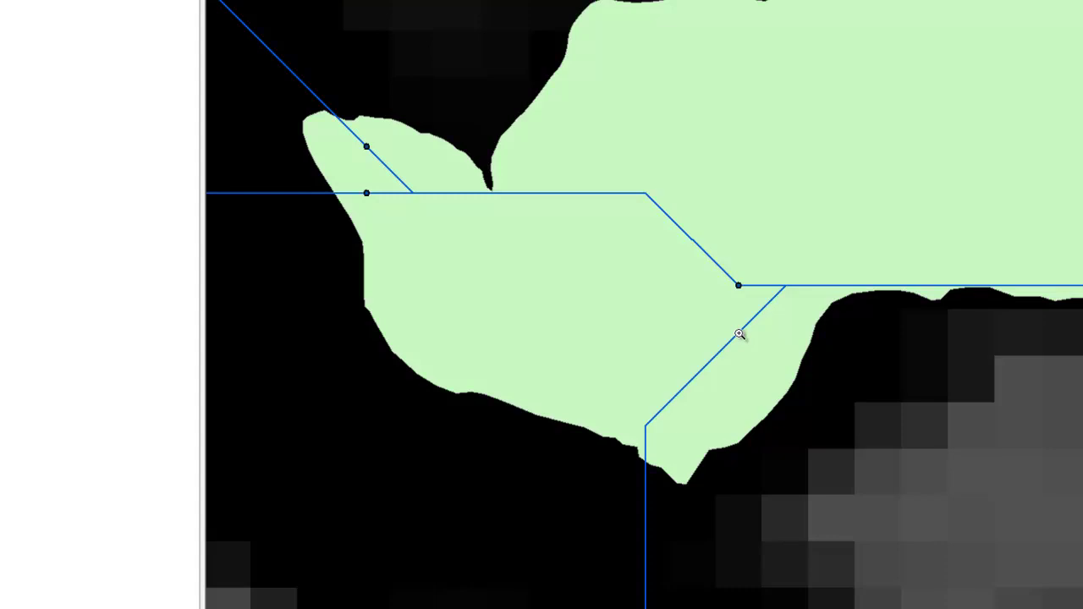
left_click(736, 334)
left_click(97, 82)
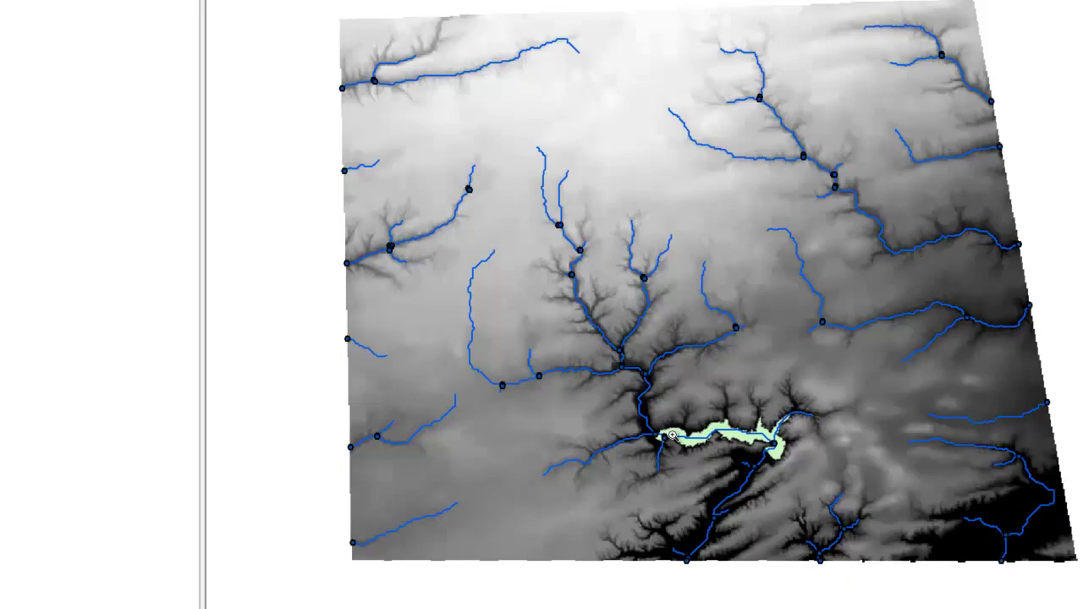
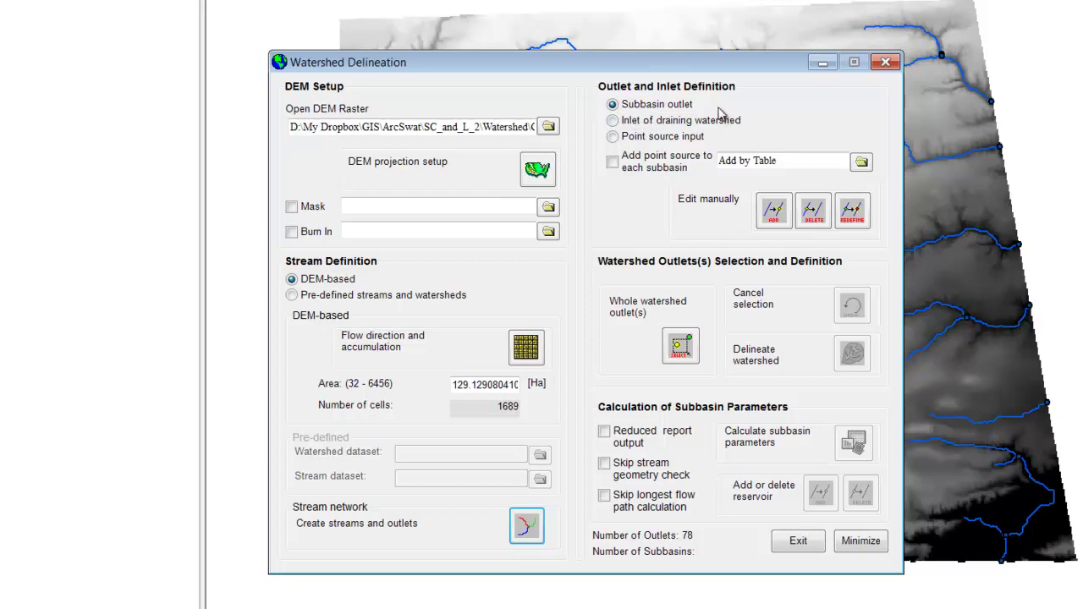
Manually add a subbasin outlet on the main stream just downstream of the confluence at the lake's western end, saving the edits.
left_click_drag(718, 71, 777, 297)
left_click_drag(643, 289, 632, 38)
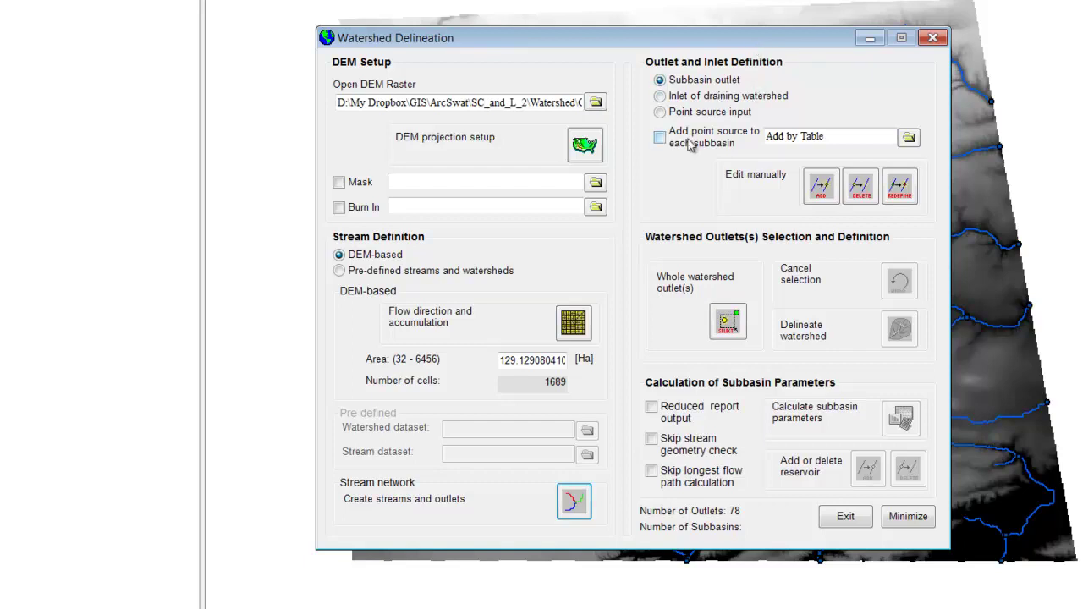
left_click(820, 190)
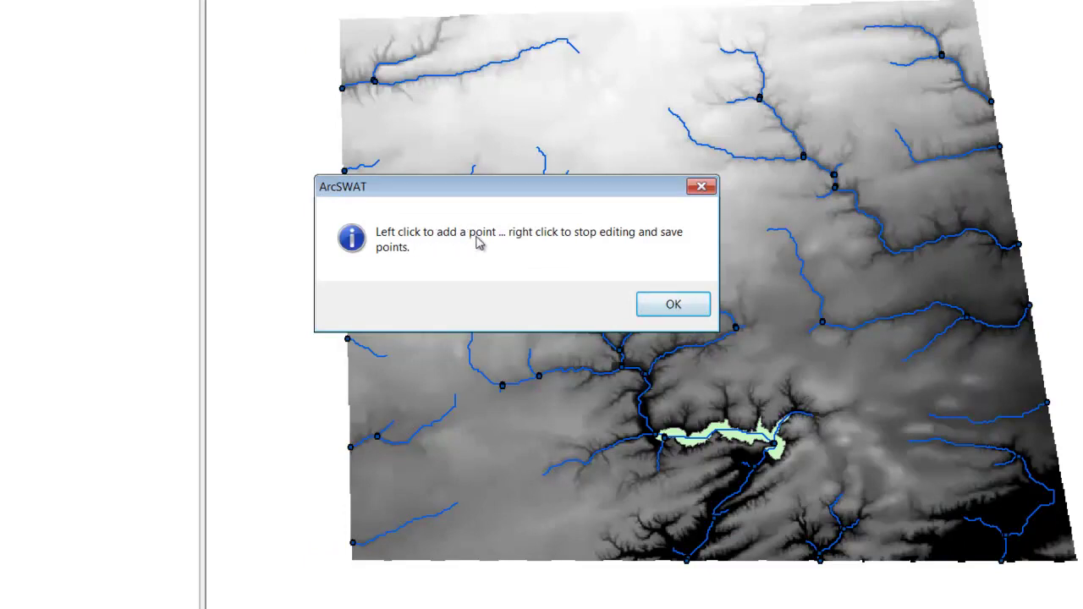
left_click(660, 303)
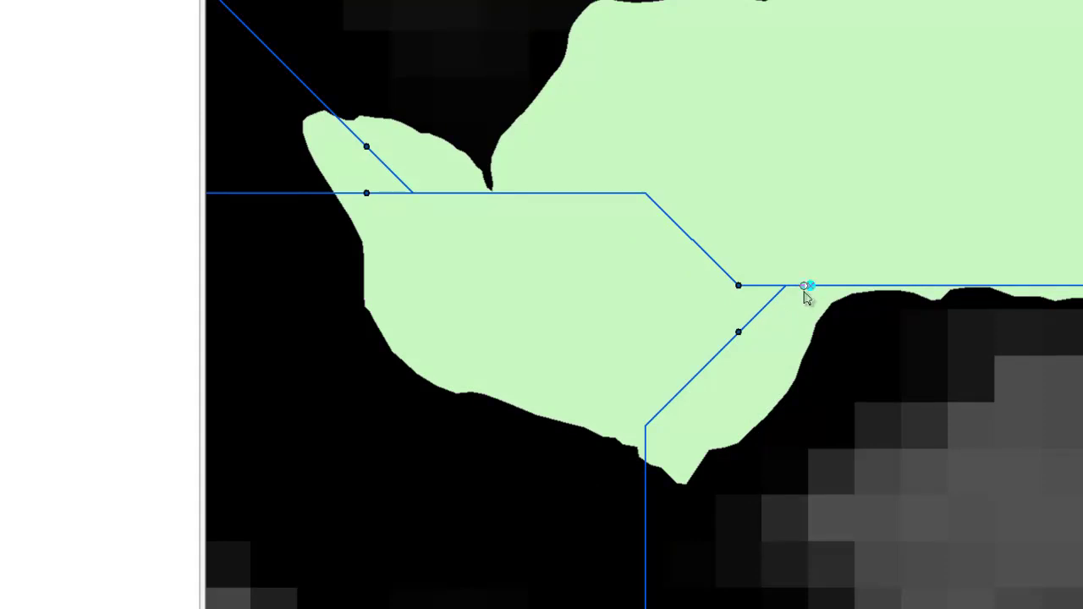
left_click(809, 286)
right_click(772, 223)
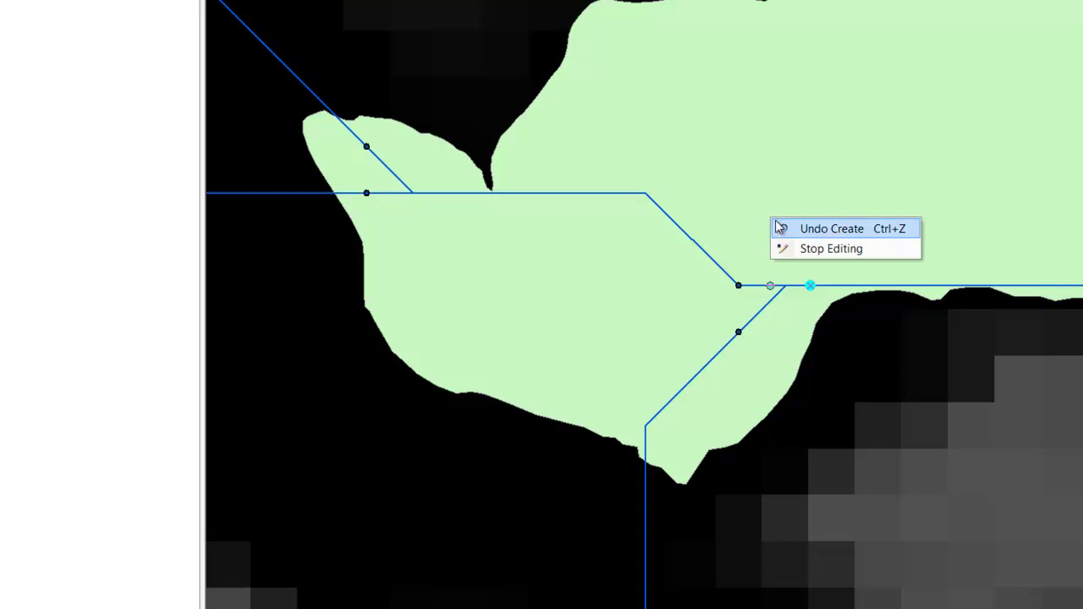
left_click(780, 247)
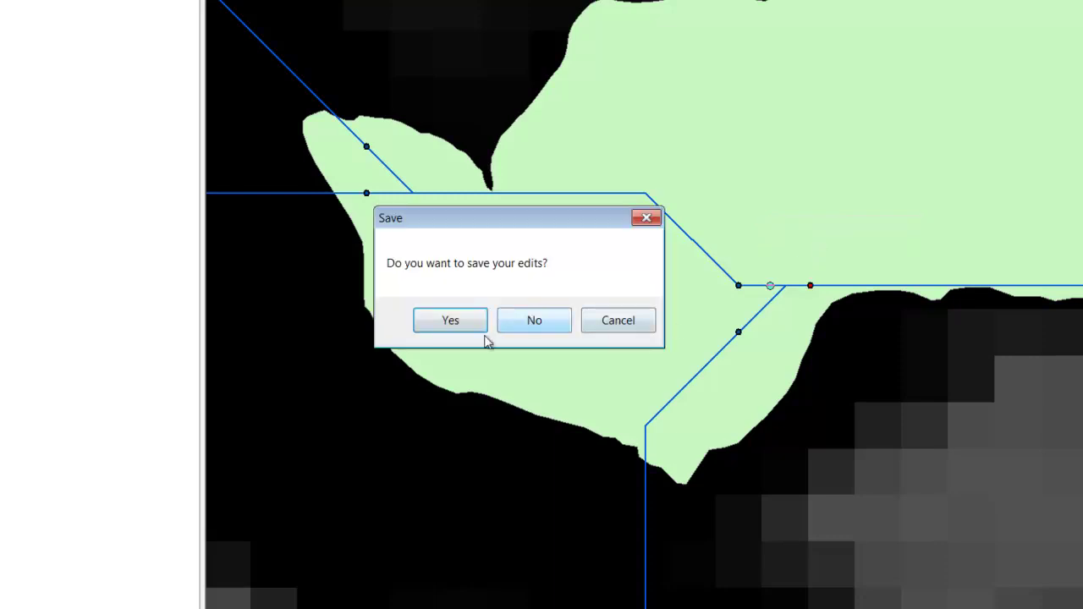
left_click(455, 324)
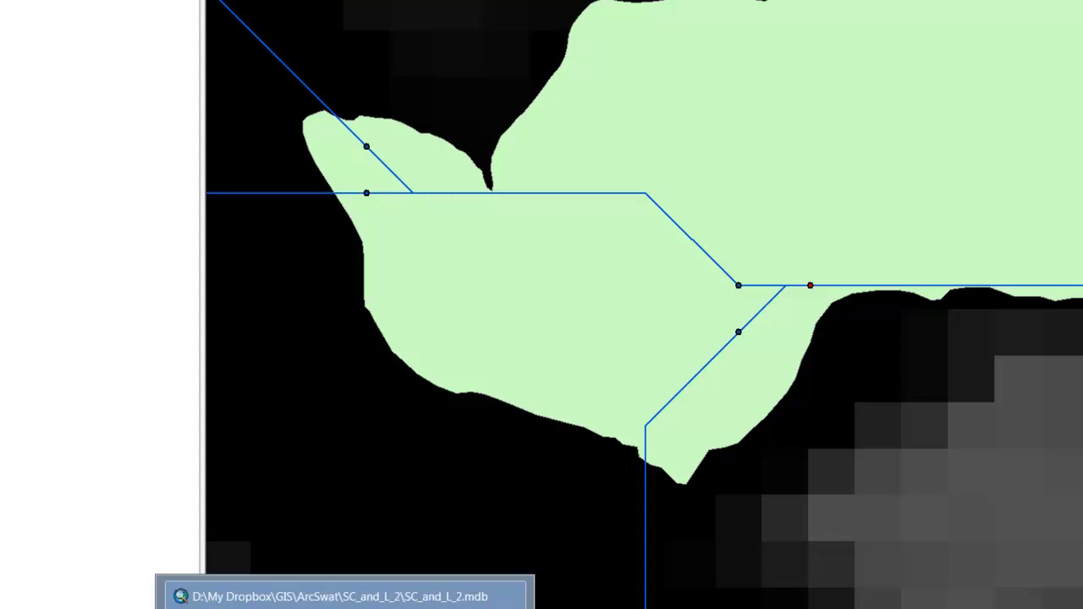
Check the number of outlets in the Watershed Delineation dialog and return to the map's full extent.
left_click(345, 596)
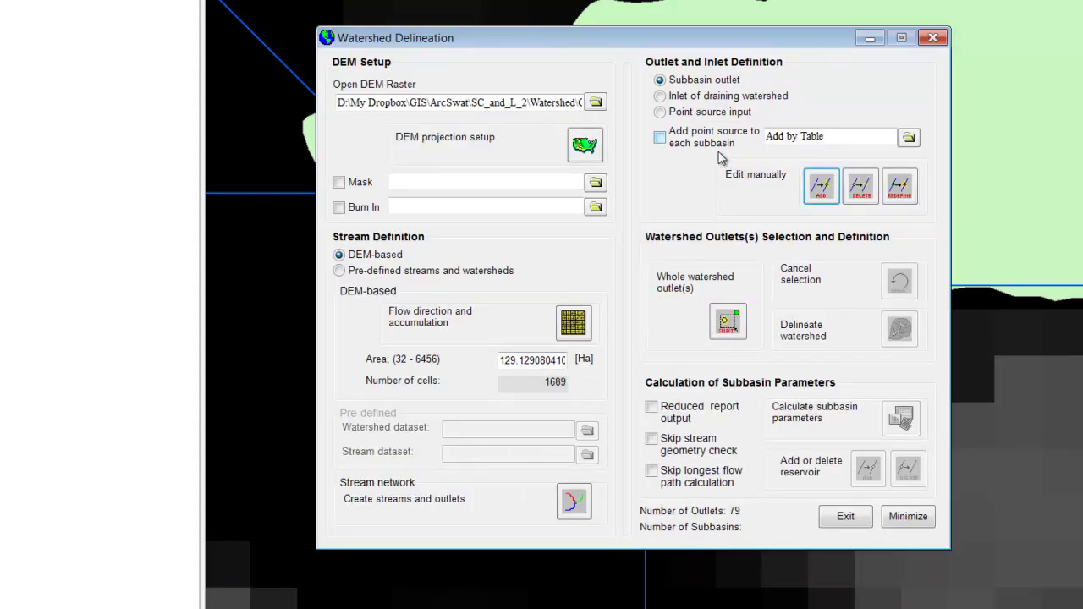
left_click(870, 39)
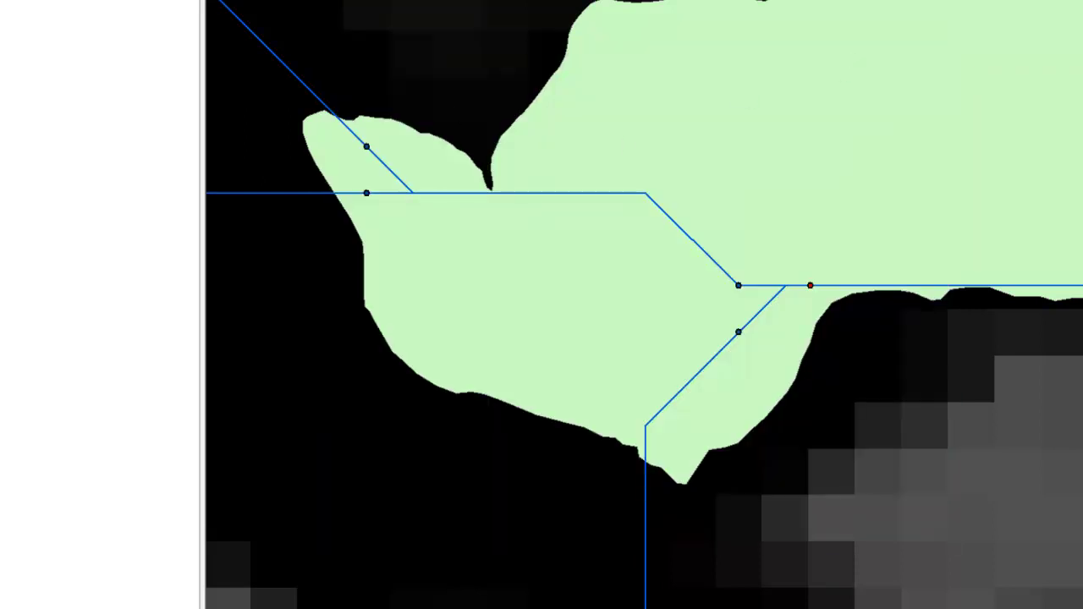
scroll(642, 305, "down", 5)
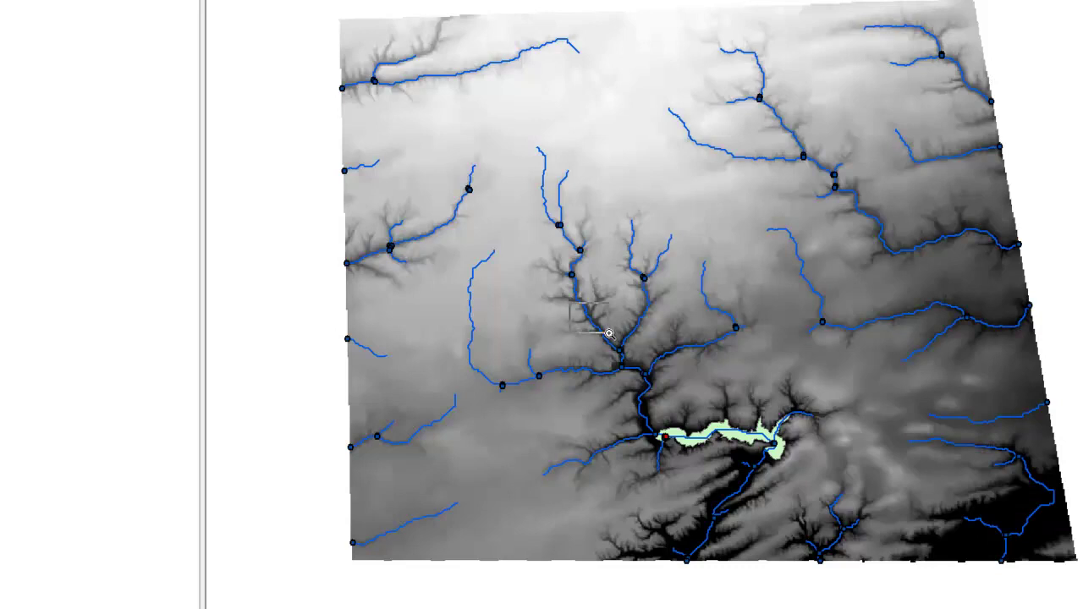
left_click_drag(580, 325, 618, 342)
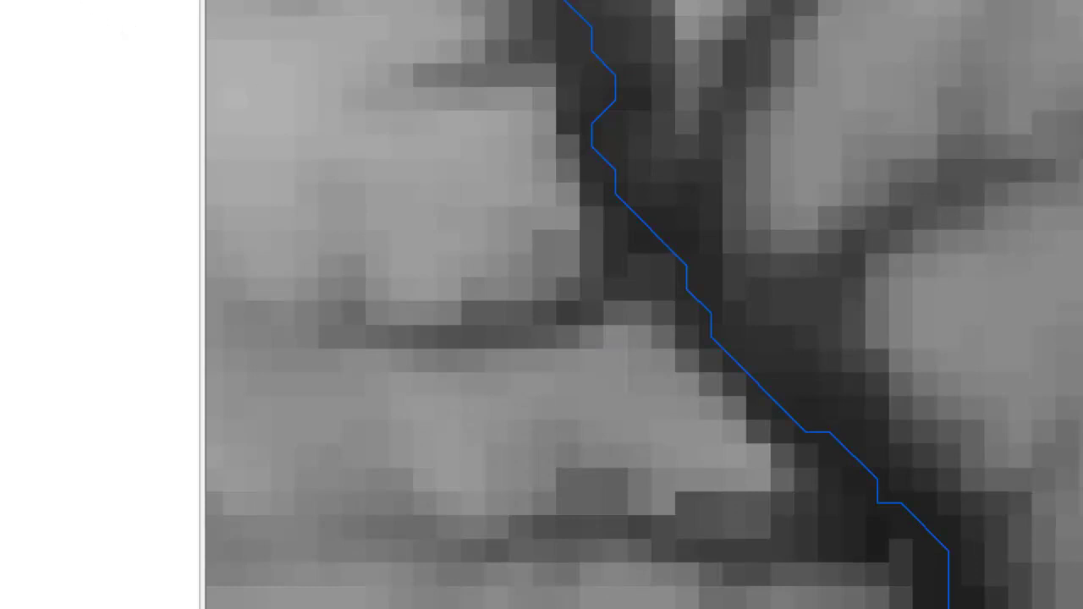
left_click(20, 24)
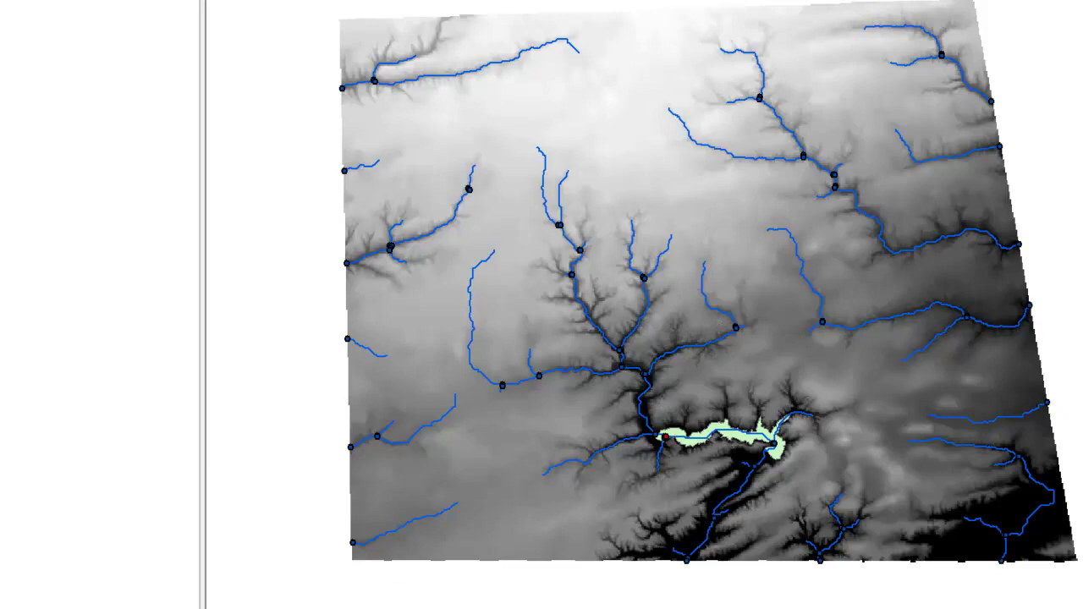
left_click(345, 602)
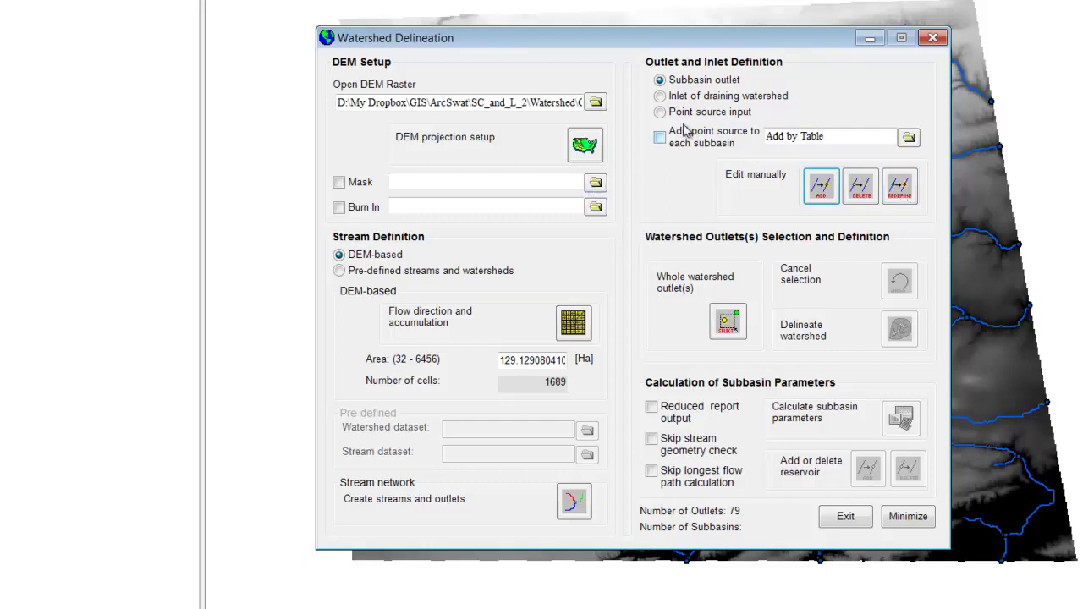
left_click(727, 325)
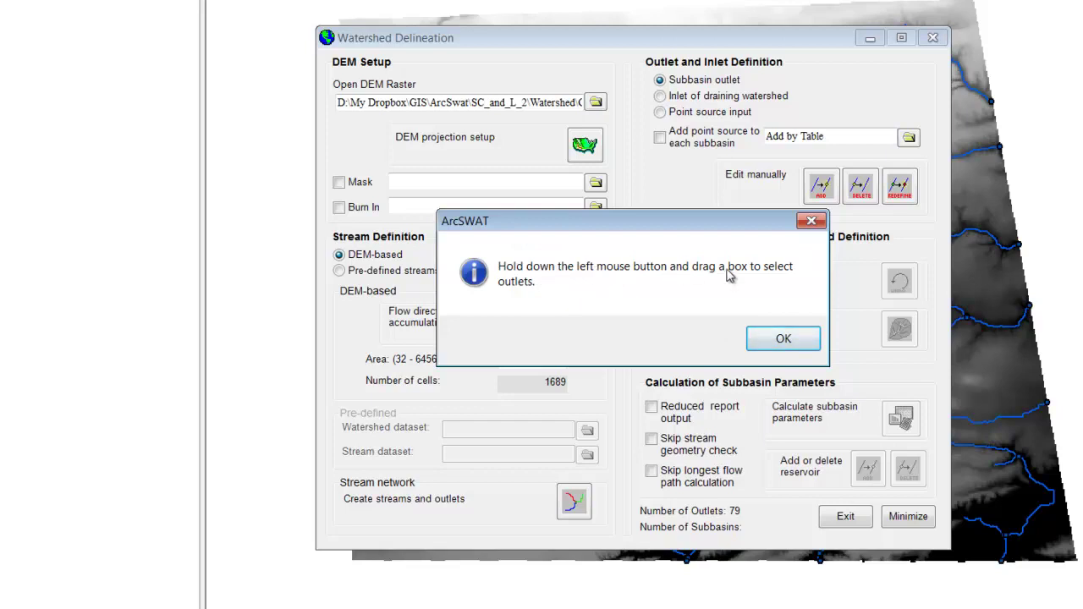
left_click(785, 339)
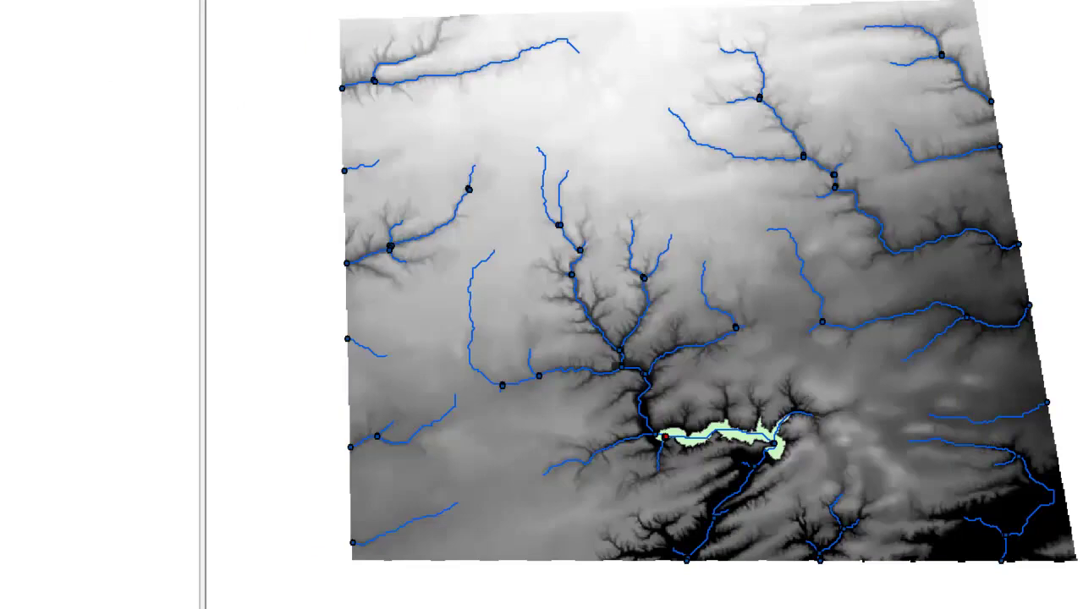
scroll(643, 305, "up", 10)
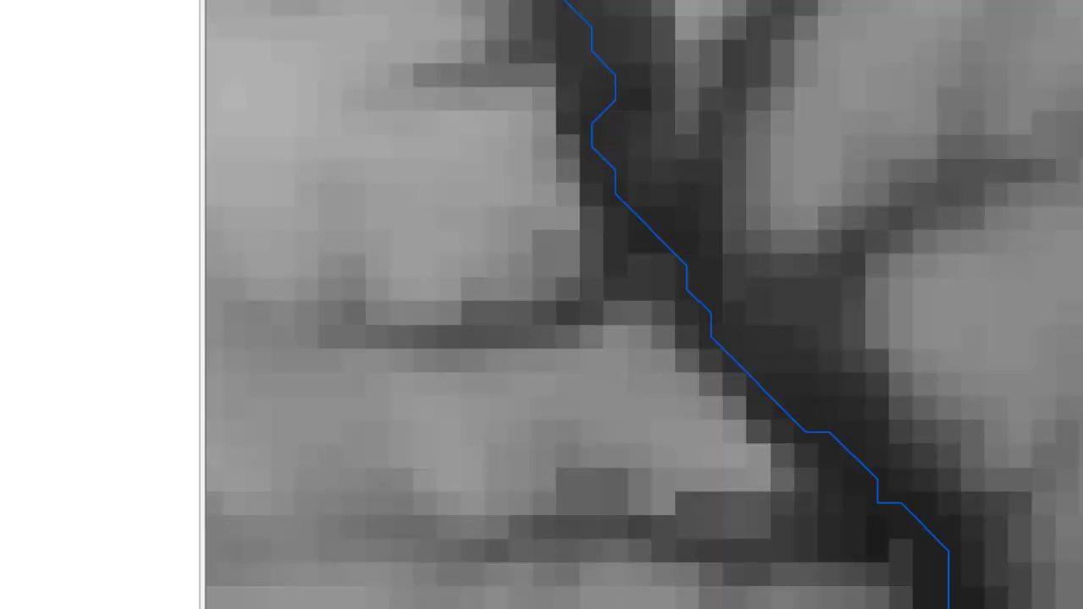
scroll(643, 305, "down", 10)
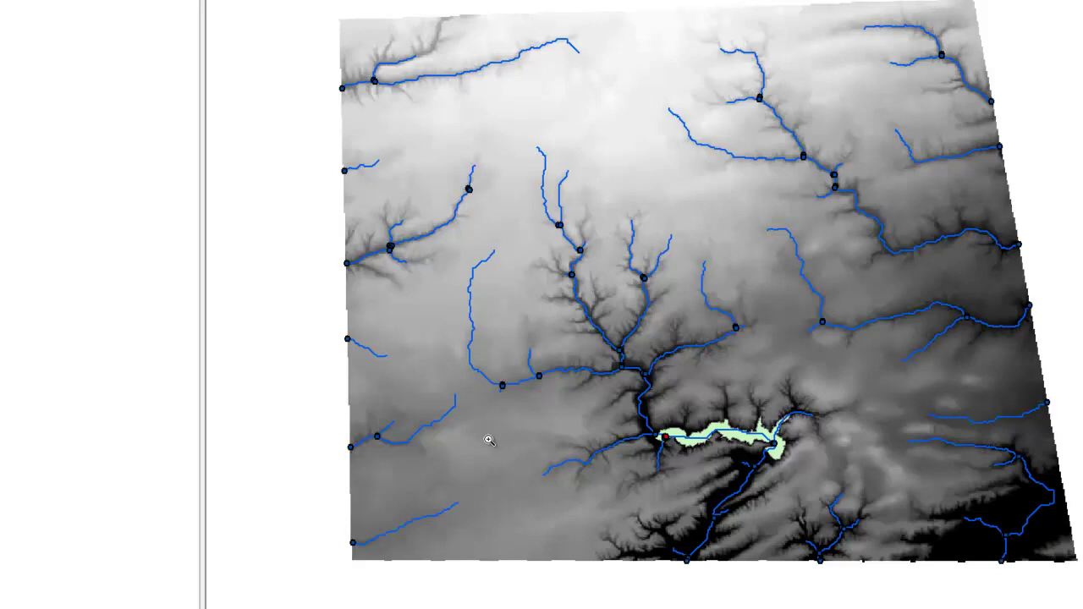
Select the manually added outlet at the lake's western end as the whole watershed outlet.
left_click_drag(642, 418, 687, 450)
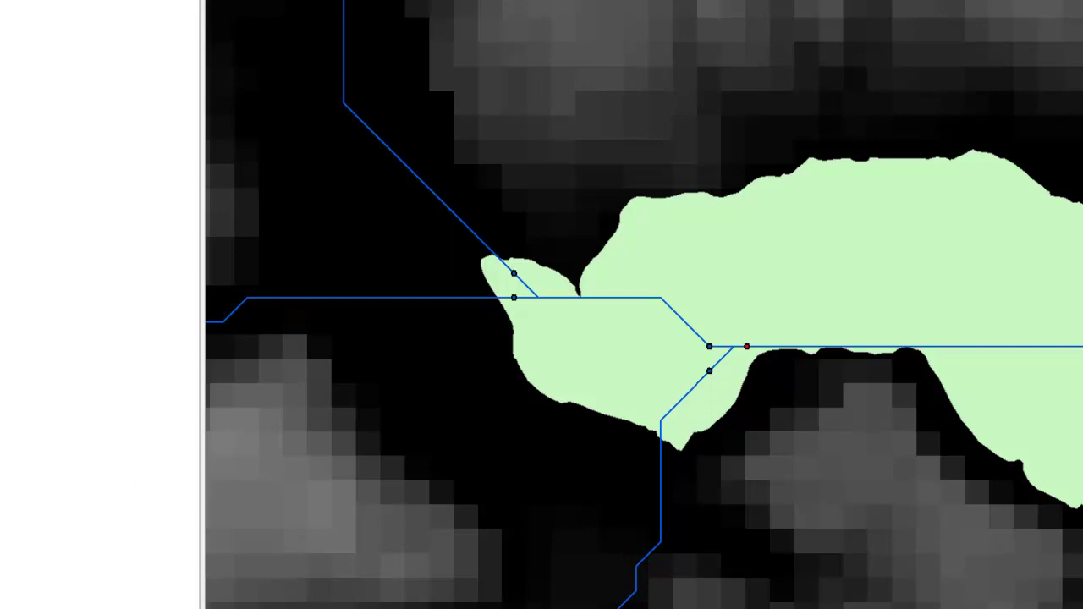
left_click(338, 597)
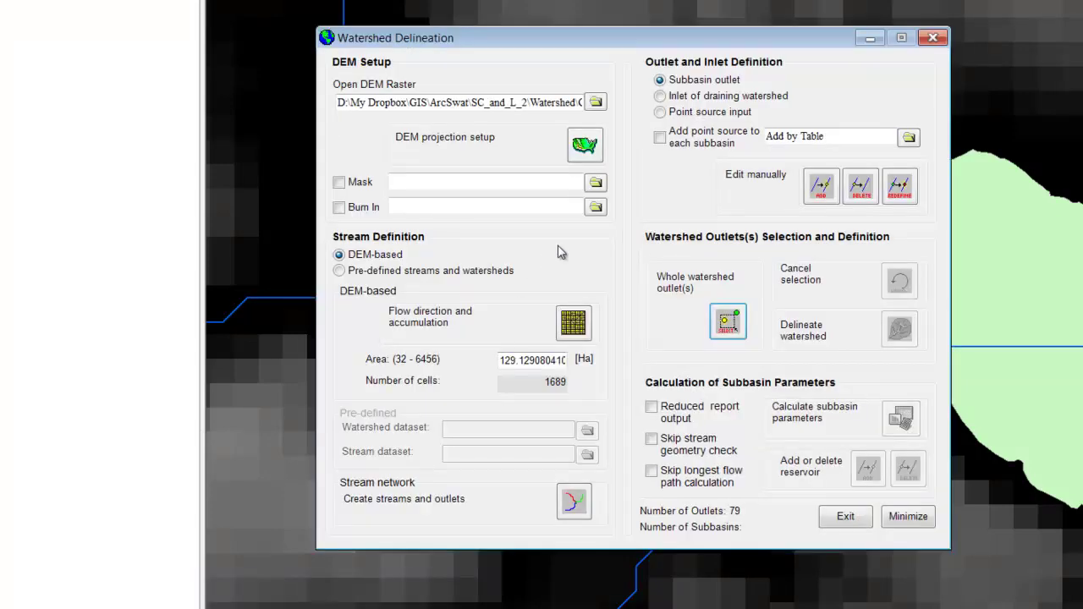
left_click(727, 287)
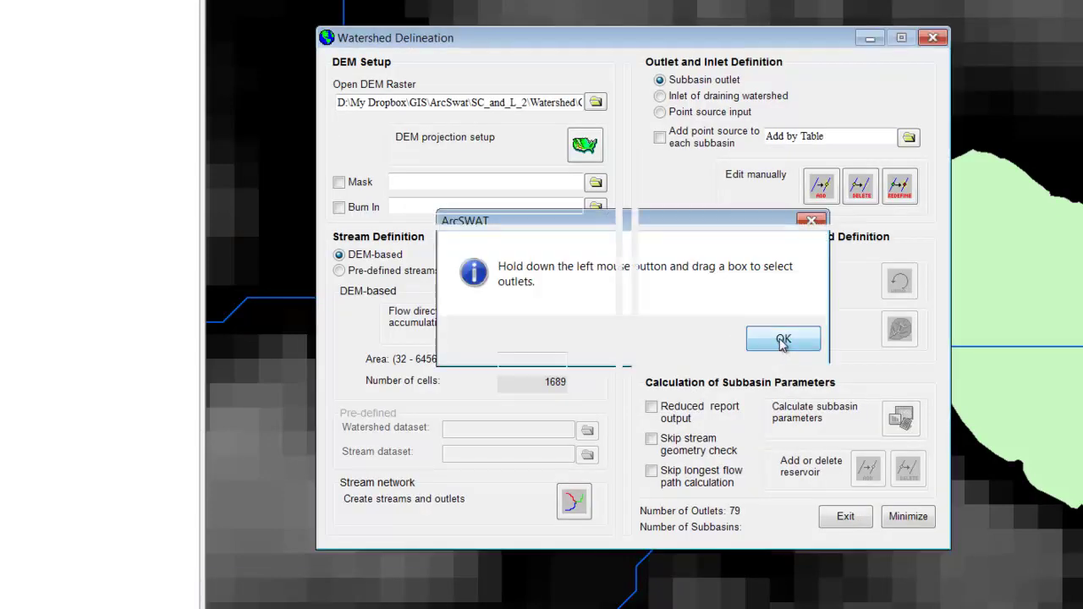
left_click(783, 338)
left_click_drag(734, 337, 760, 359)
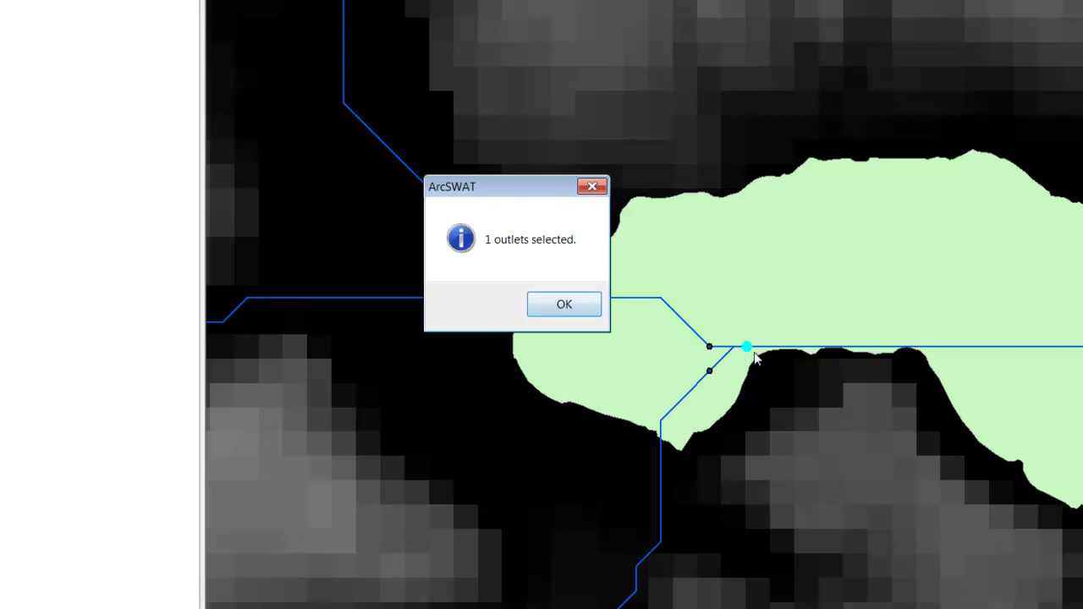
left_click(564, 306)
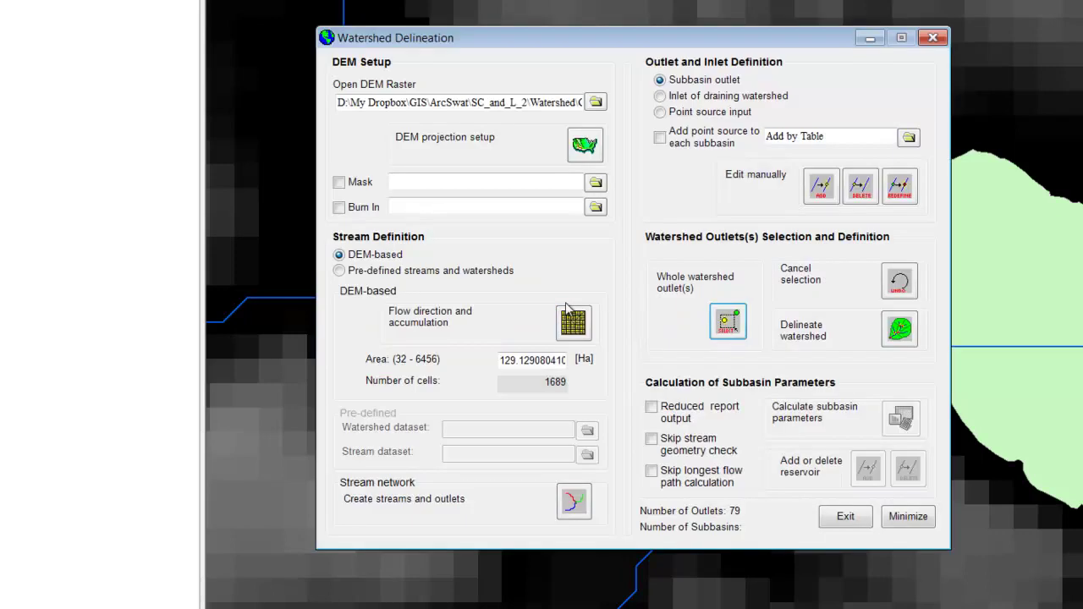
Delineate the watershed from the selected outlet.
left_click(713, 316)
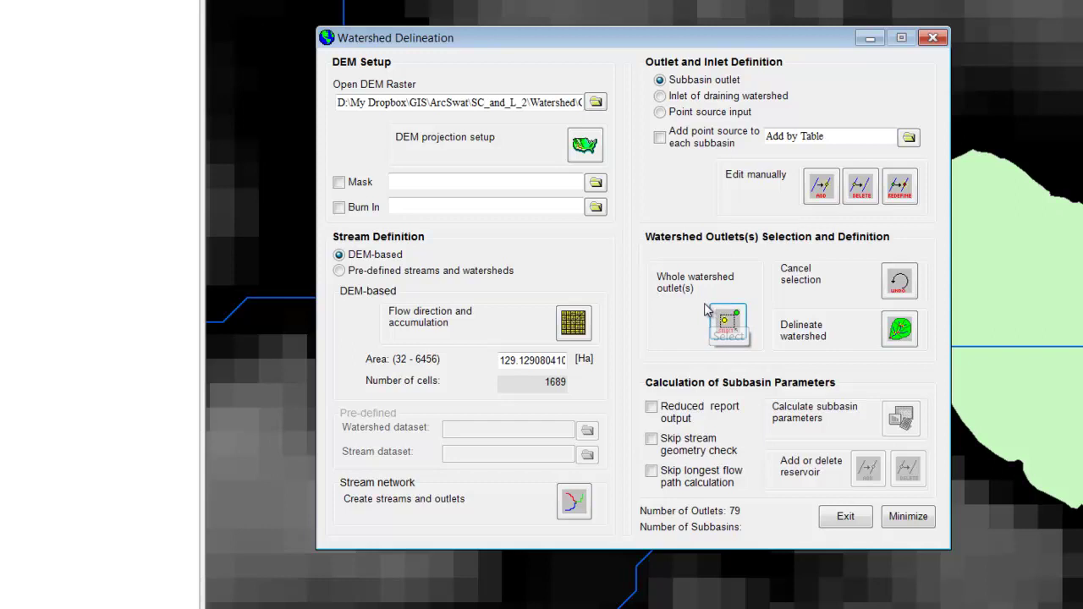
left_click(869, 38)
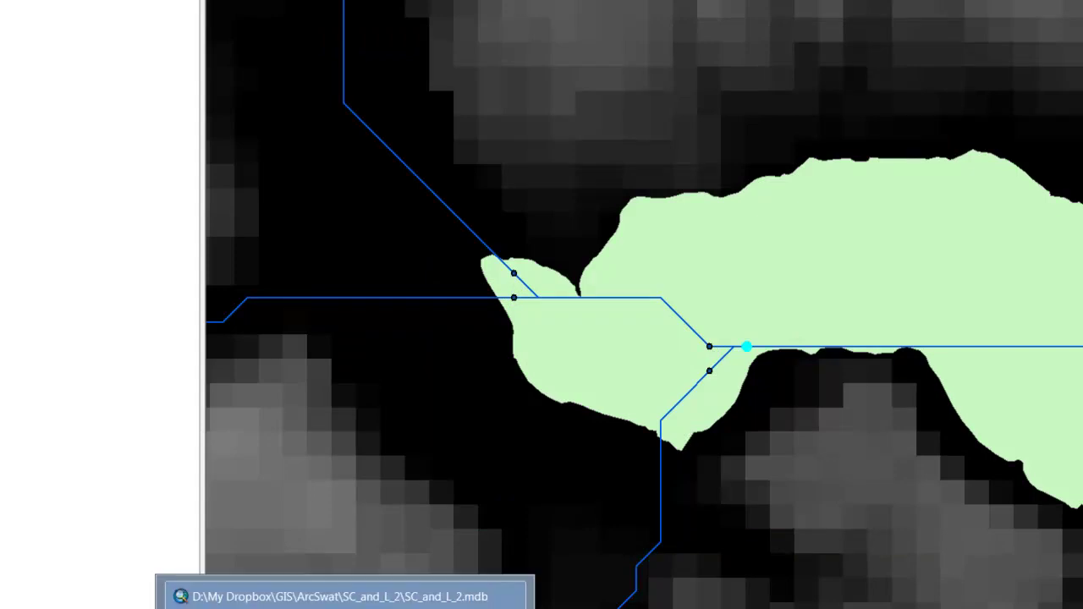
left_click(344, 607)
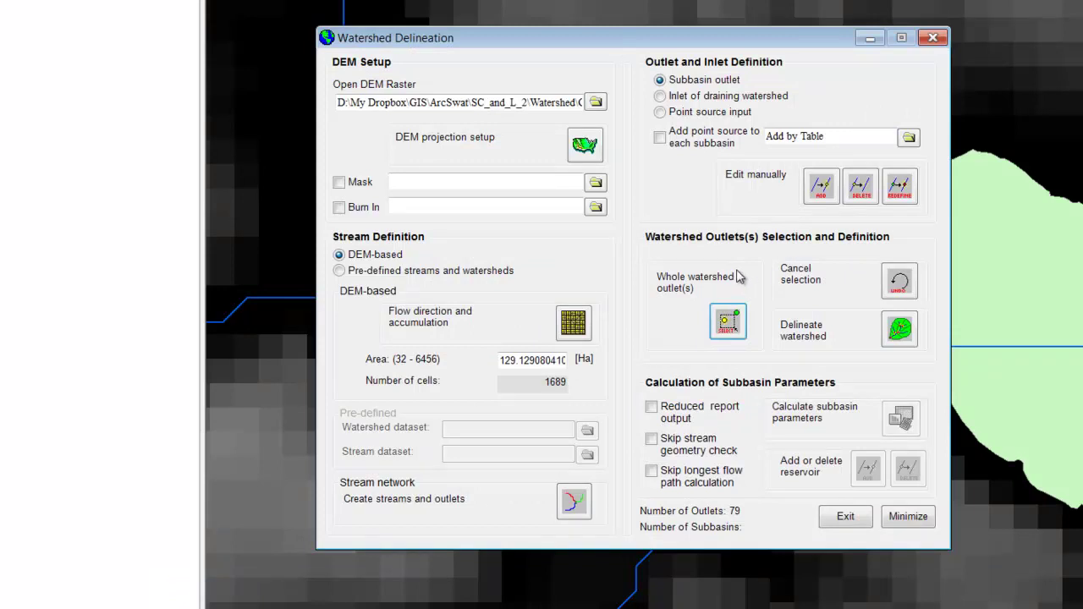
left_click(898, 330)
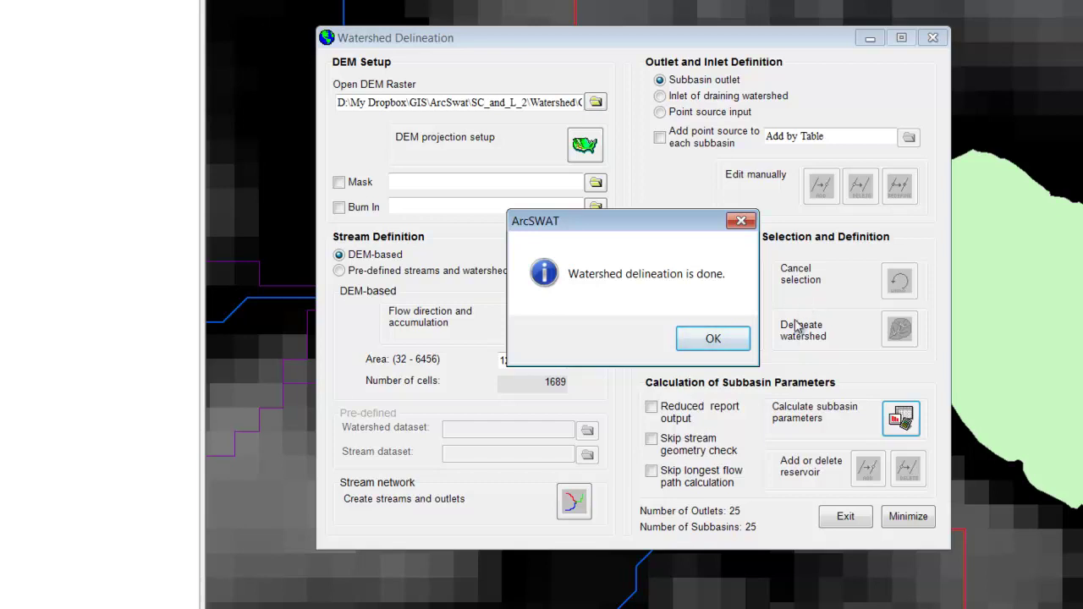
left_click(708, 339)
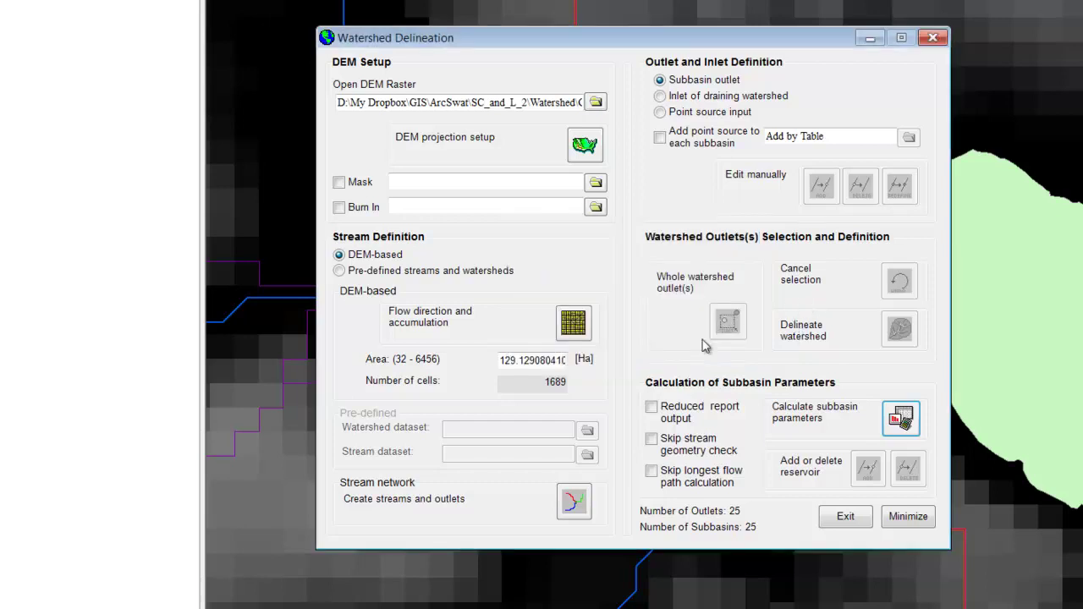
Examine the delineated basin and subbasin boundaries on the map, including the stream junction near the western edge up close.
left_click(869, 38)
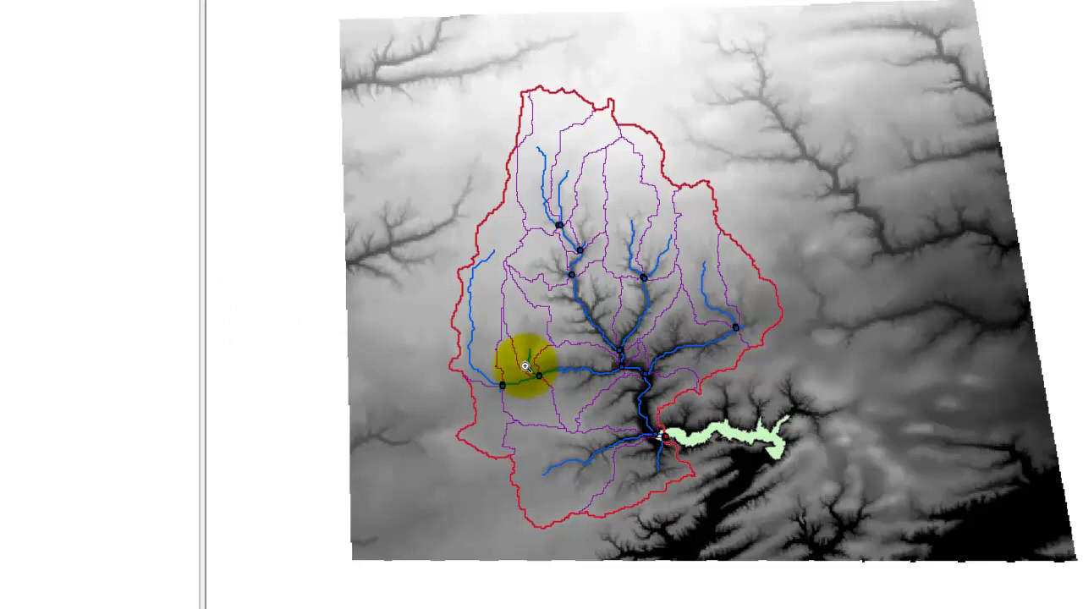
left_click(609, 443)
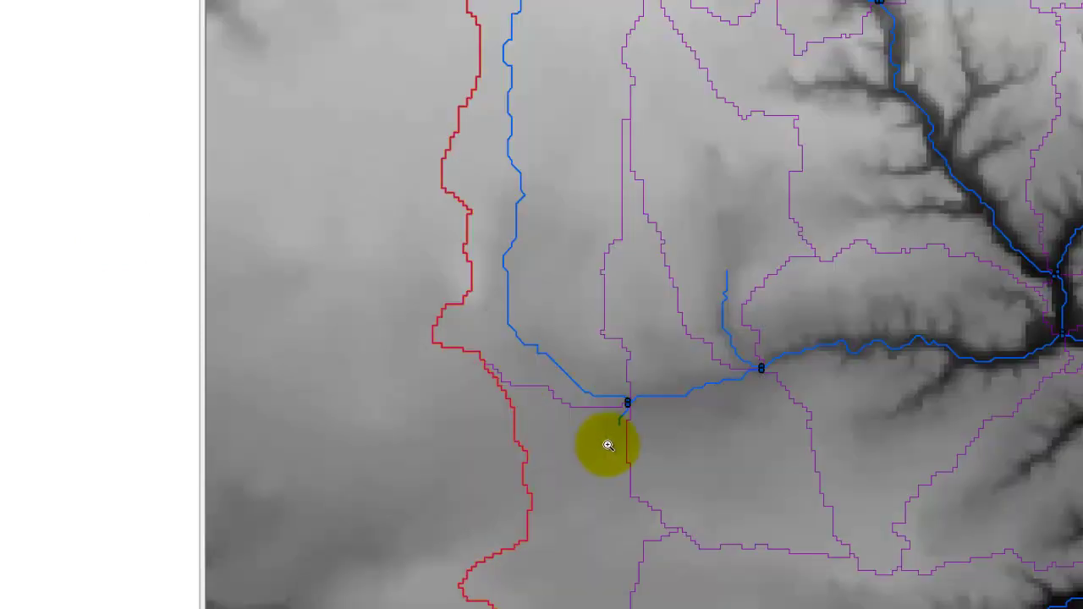
left_click(629, 404)
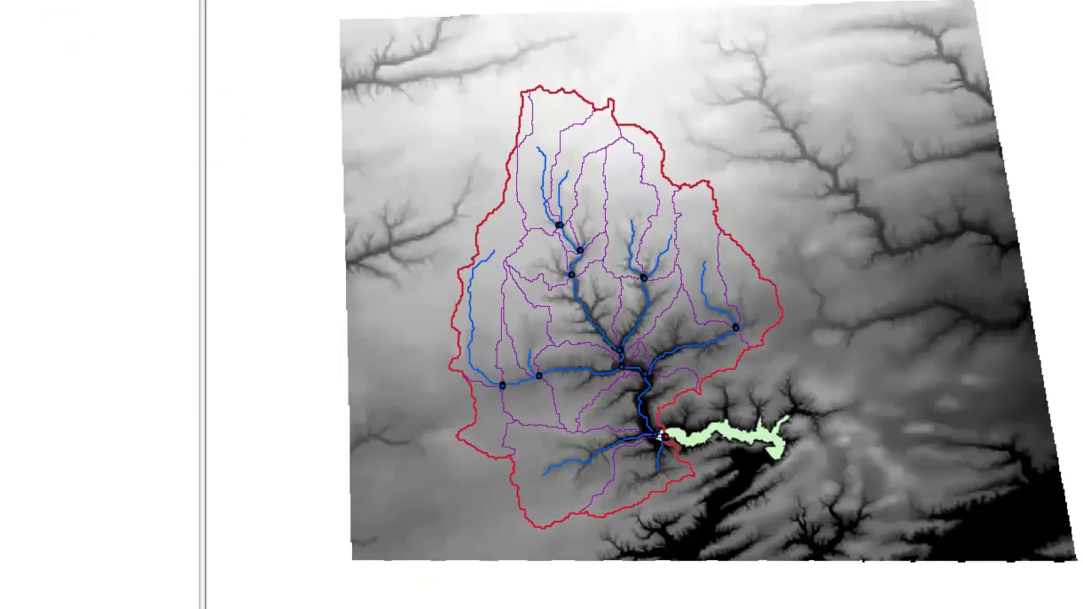
Calculate the subbasin parameters without any reduced or skipped calculations and exit Watershed Delineation without adding reservoirs.
left_click(170, 605)
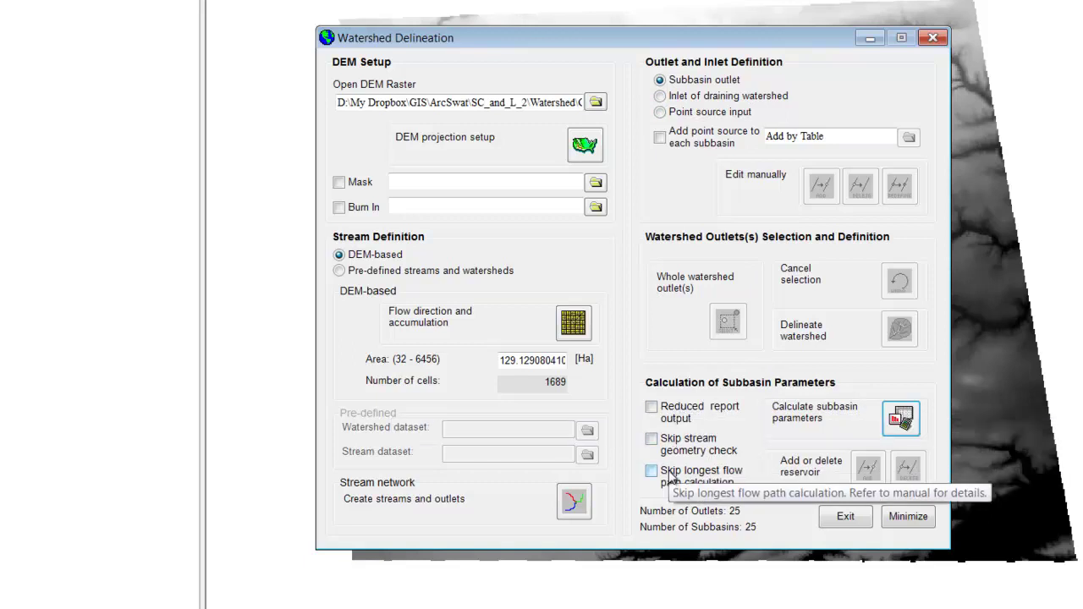
left_click(902, 418)
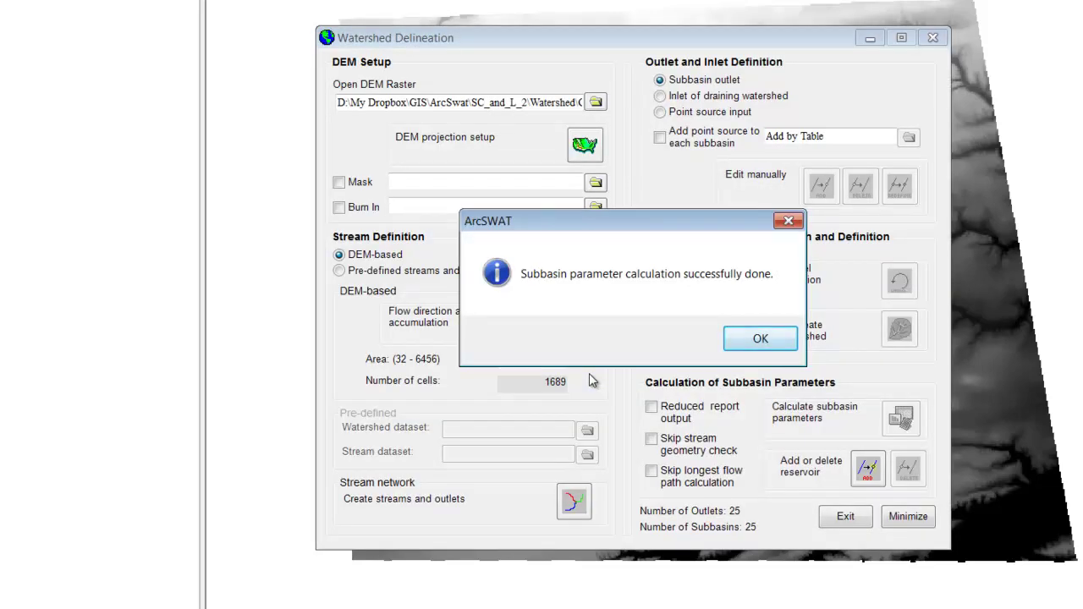
left_click(763, 339)
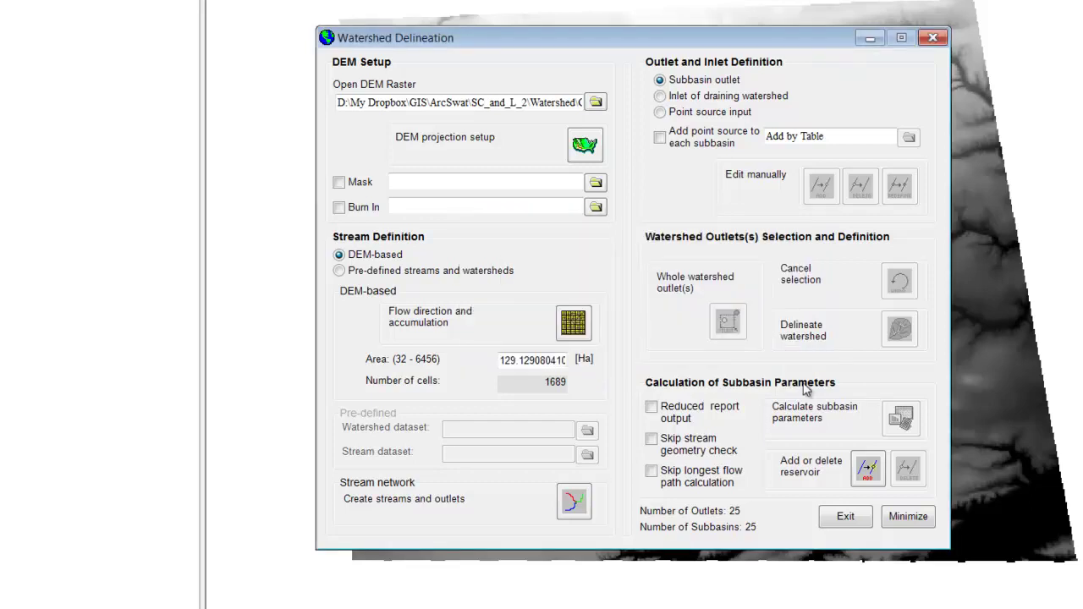
left_click(863, 473)
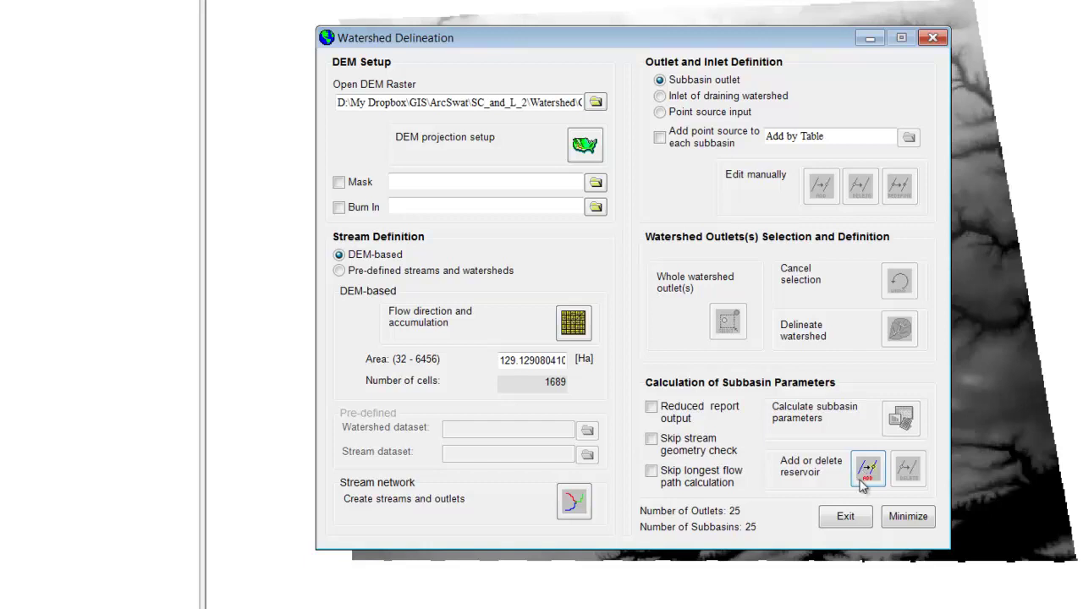
left_click(843, 523)
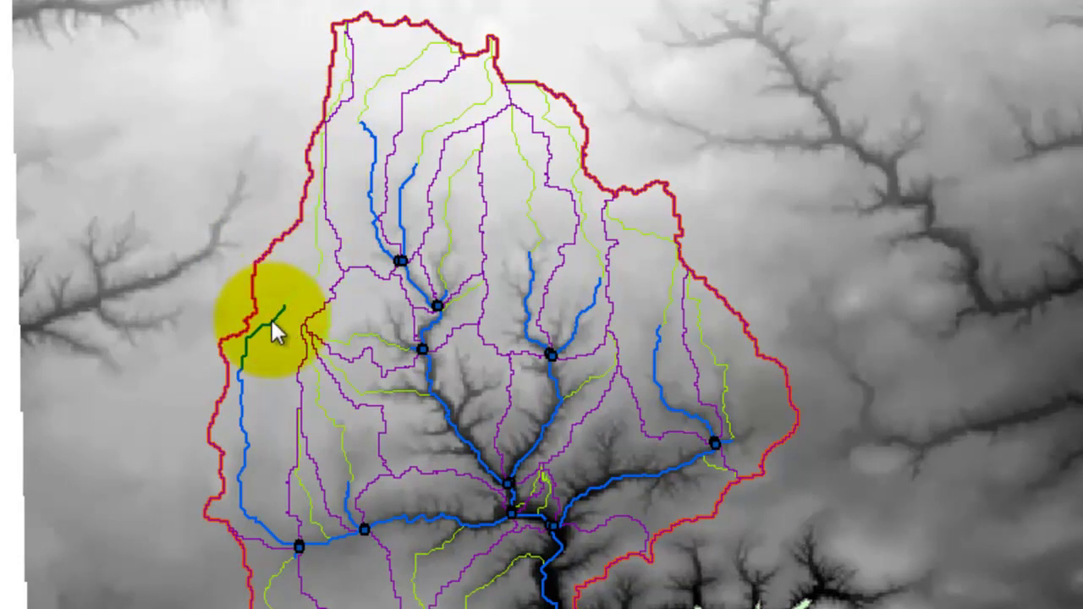
Save the SWAT project with the finished watershed delineation.
left_click(297, 543)
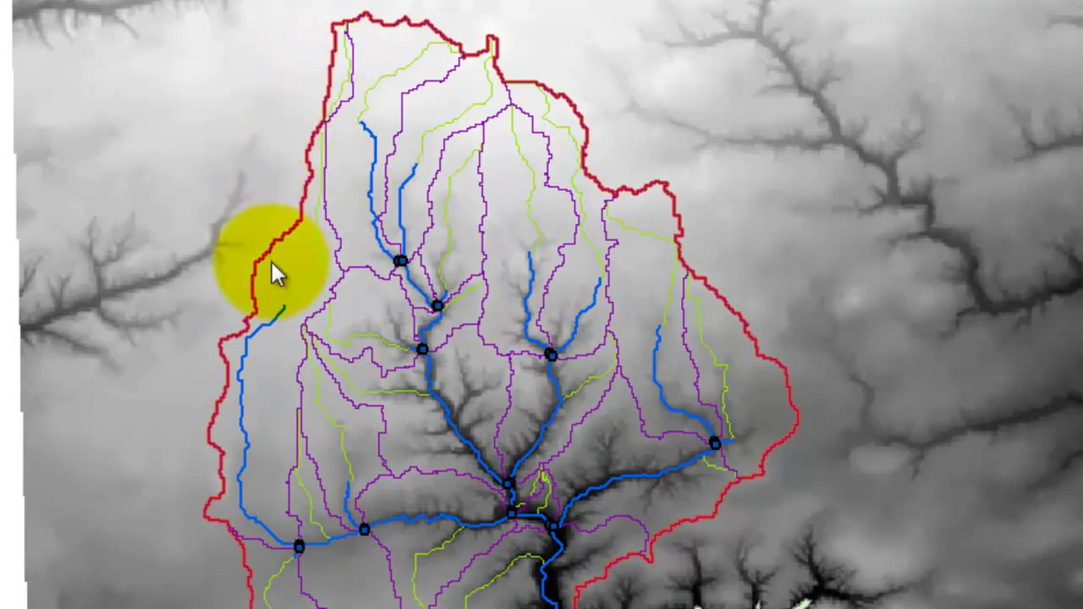
left_click(375, 513)
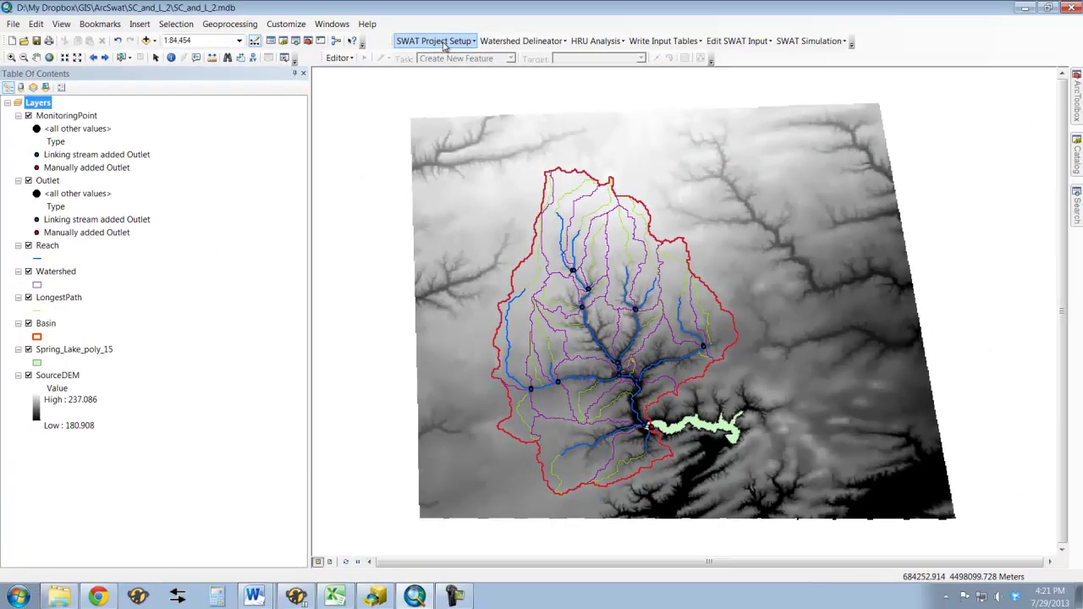
left_click(443, 44)
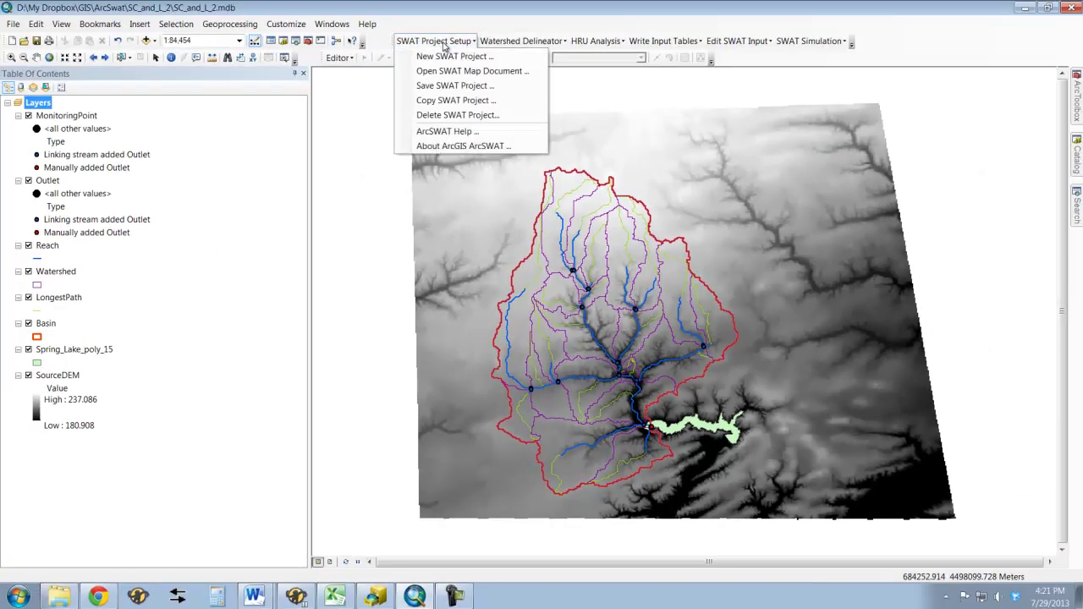
left_click(450, 86)
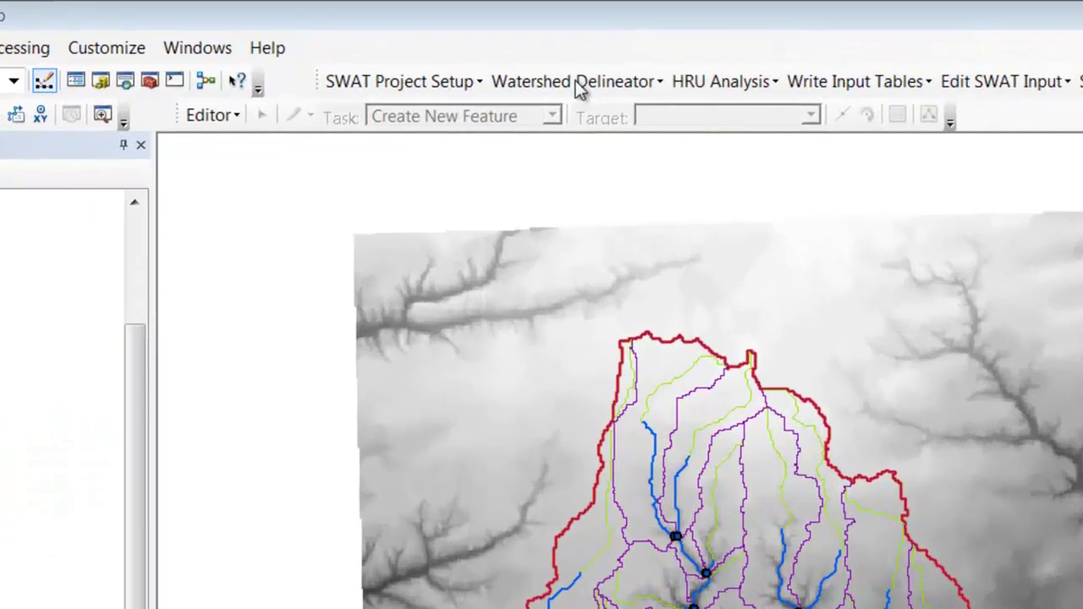
Open the watershed's Topographic Report and read its elevation statistics and the area percentages by elevation.
left_click(565, 75)
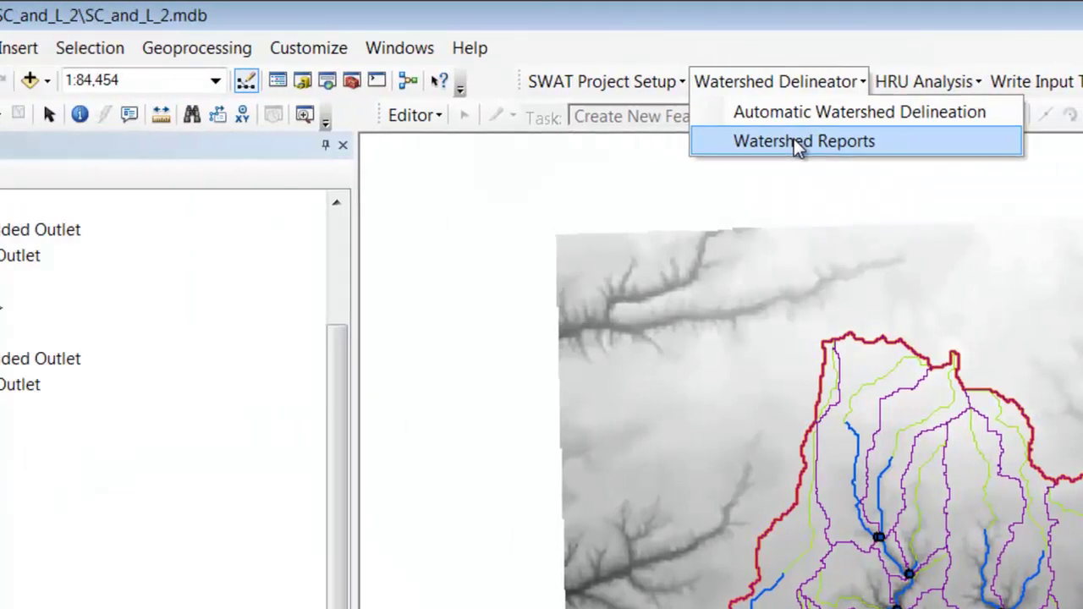
left_click(594, 142)
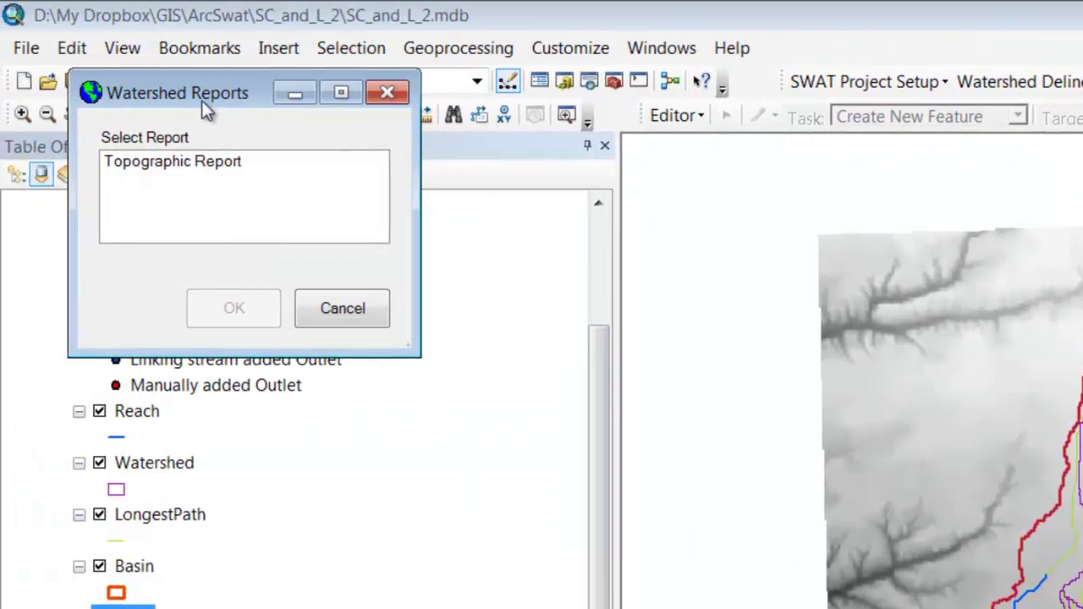
left_click(153, 163)
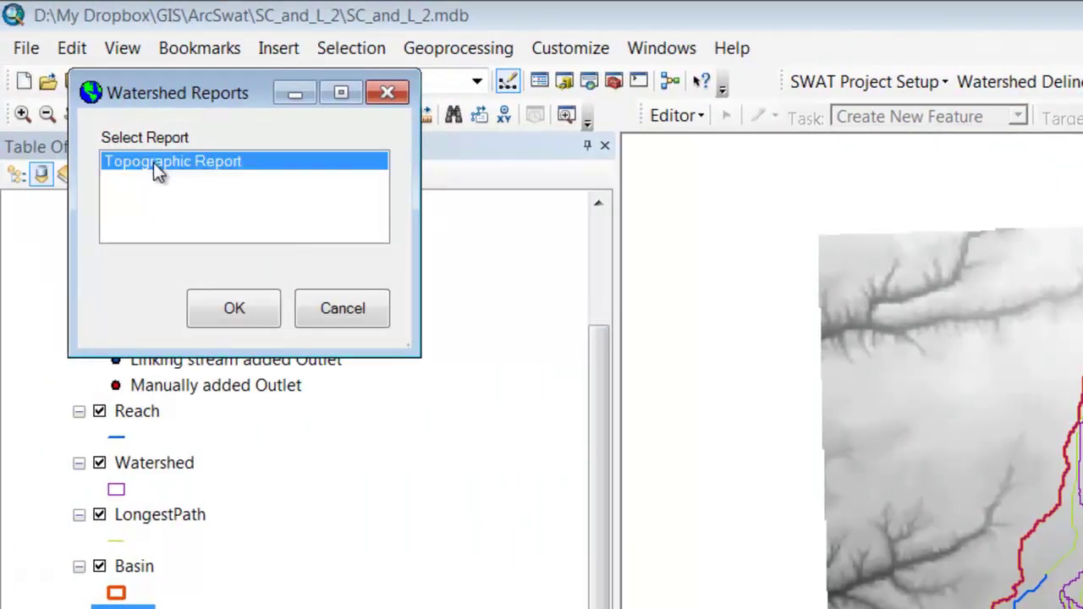
left_click(225, 312)
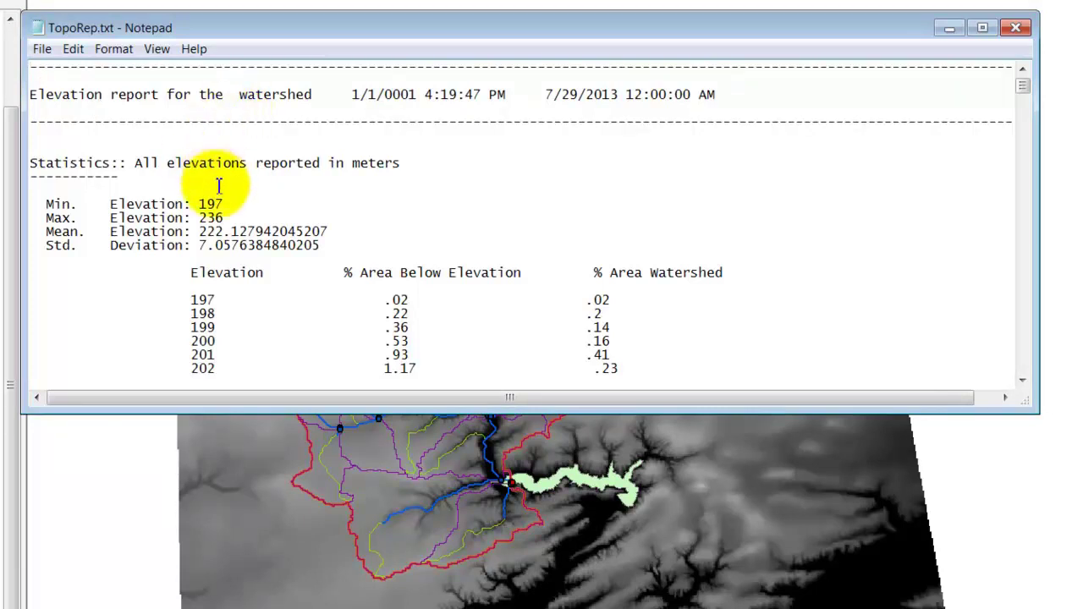
scroll(209, 203, "down", 1)
scroll(212, 196, "up", 1)
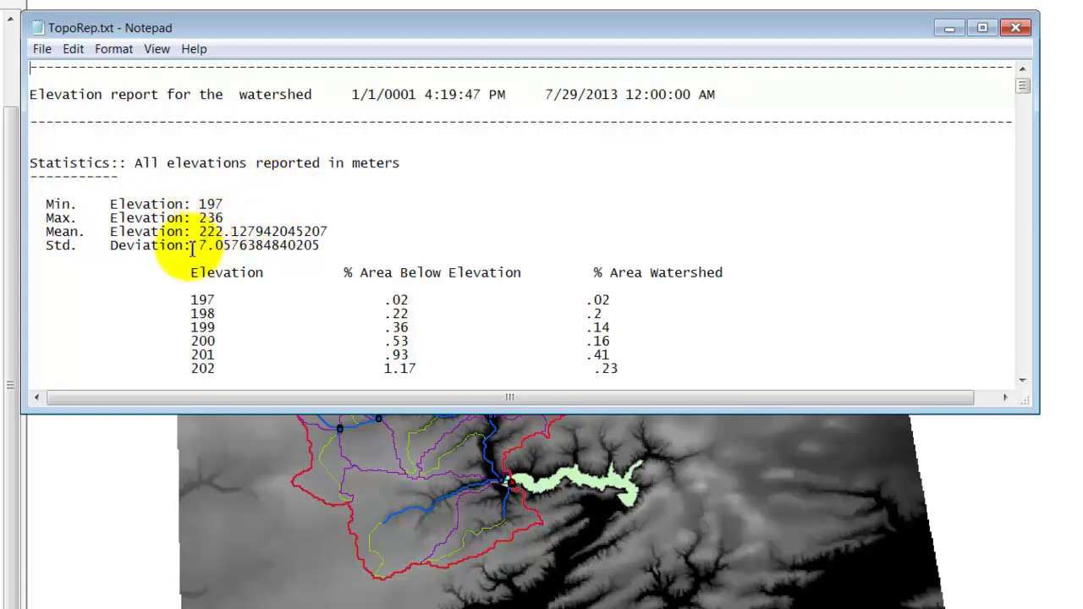
scroll(220, 251, "down", 3)
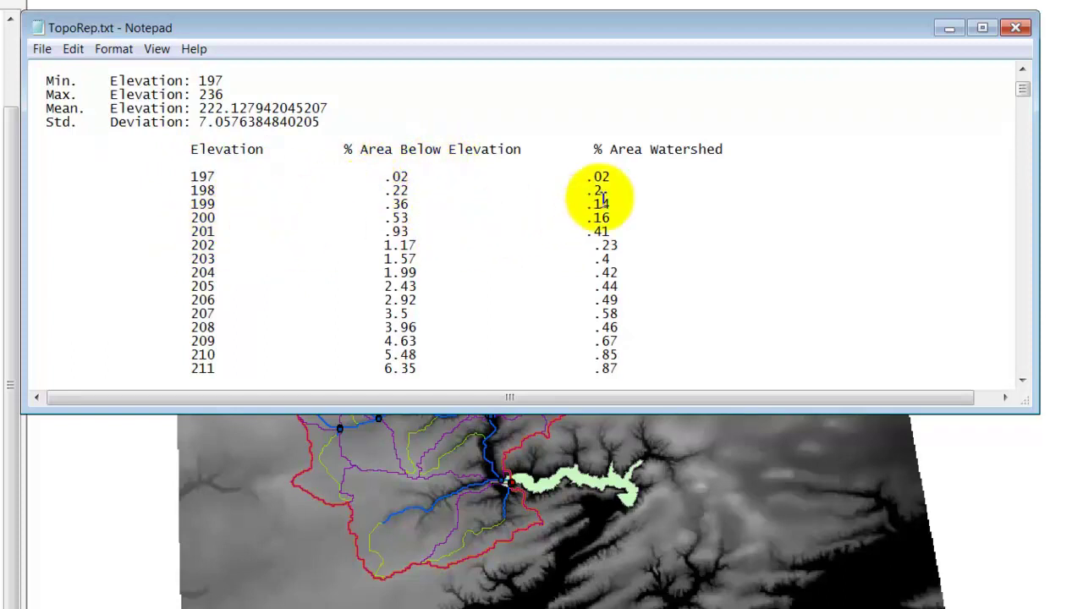
Review the whole watershed's elevation table from the lowest to the highest elevation, comparing the area below each elevation with the watershed area percentages.
scroll(625, 202, "down", 1)
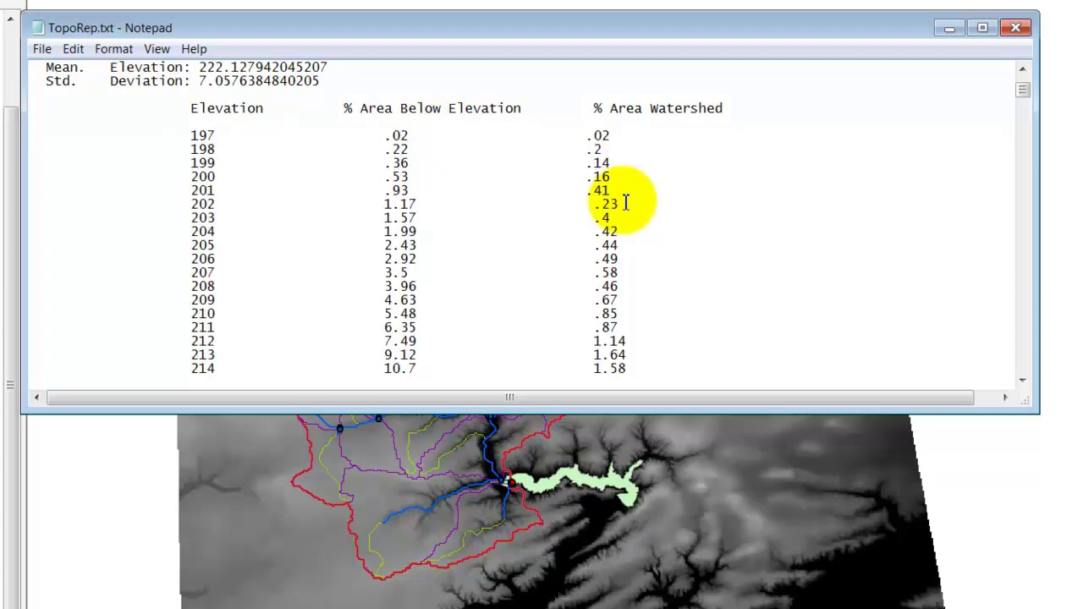
scroll(626, 202, "down", 2)
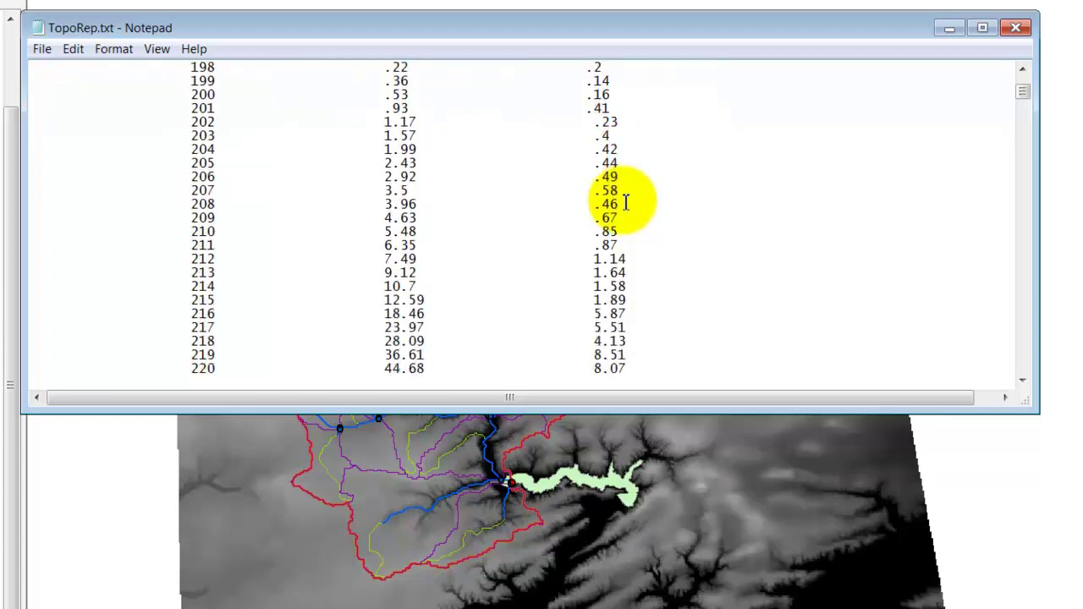
scroll(626, 202, "down", 5)
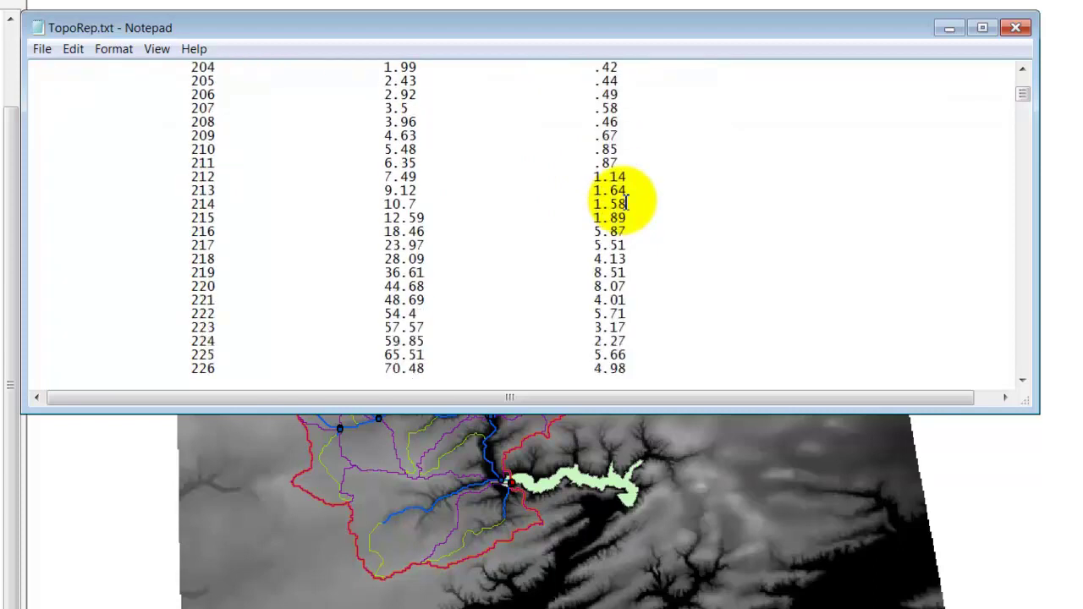
scroll(626, 202, "down", 1)
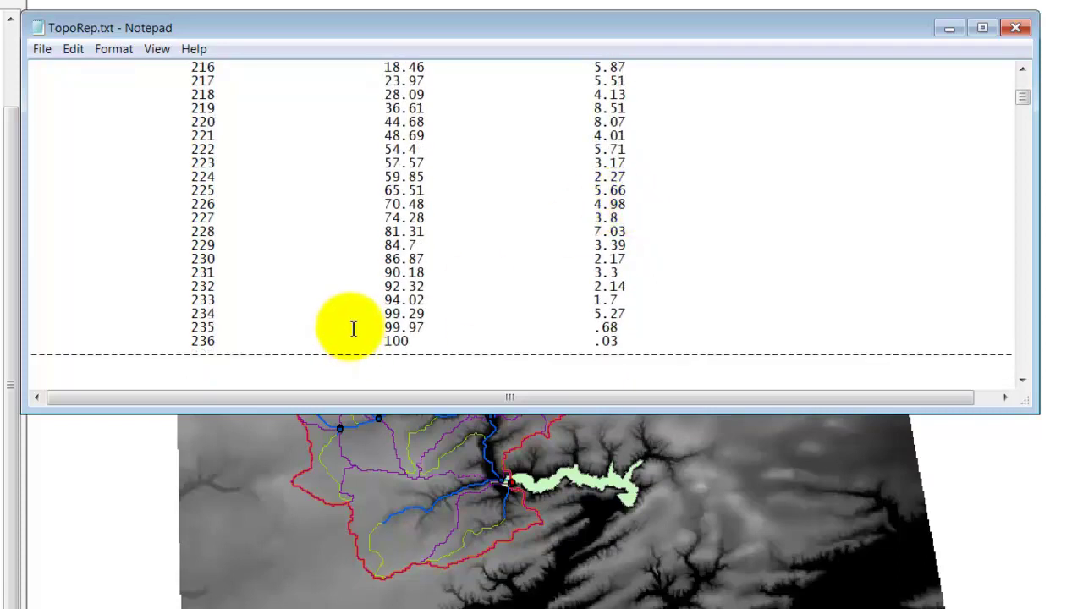
scroll(357, 304, "down", 4)
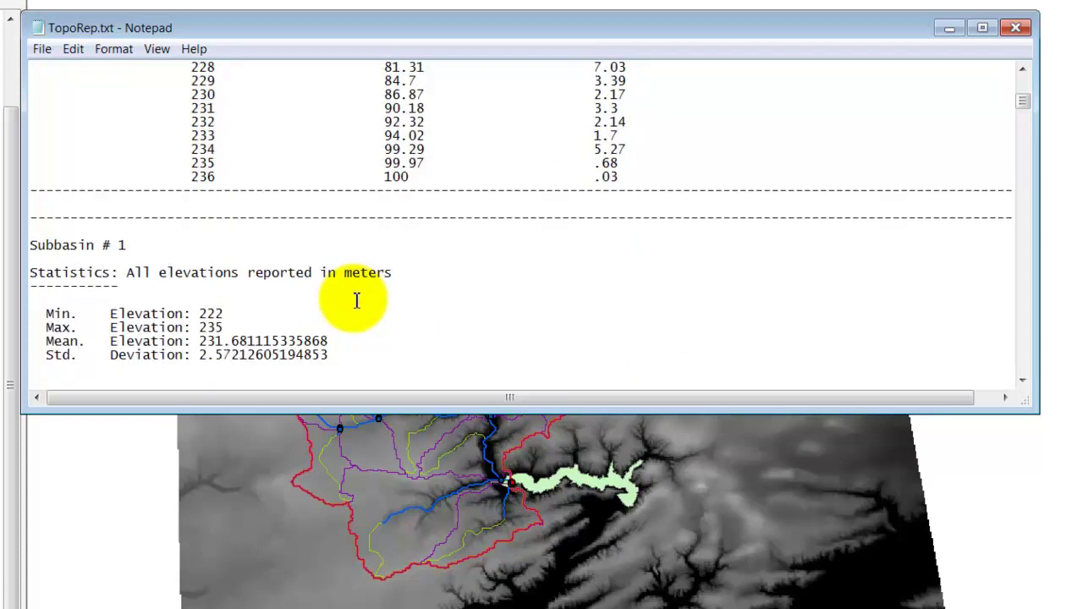
scroll(372, 288, "up", 15)
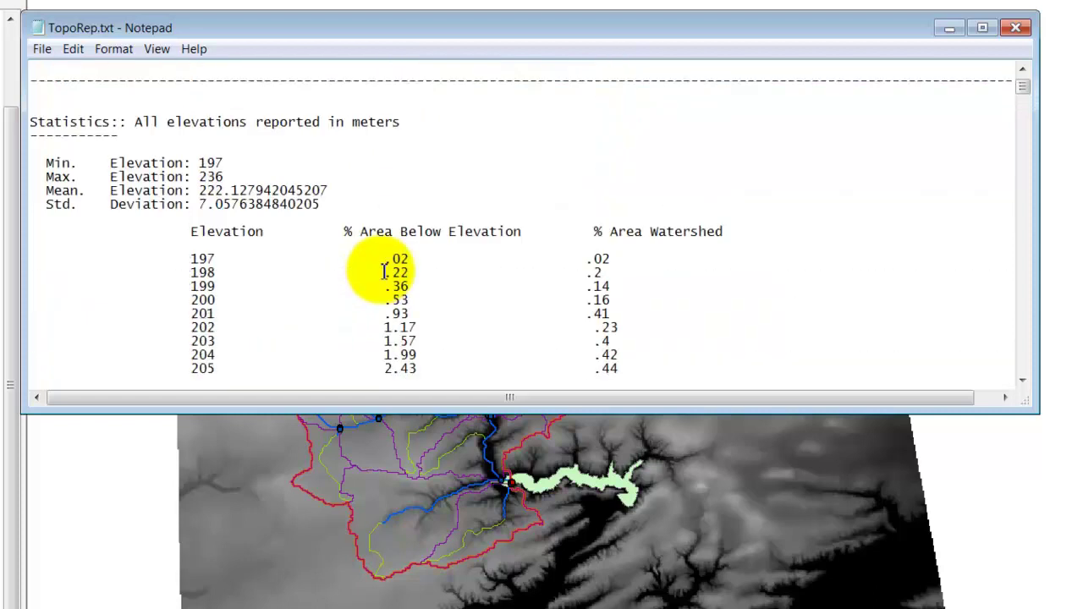
scroll(384, 271, "down", 6)
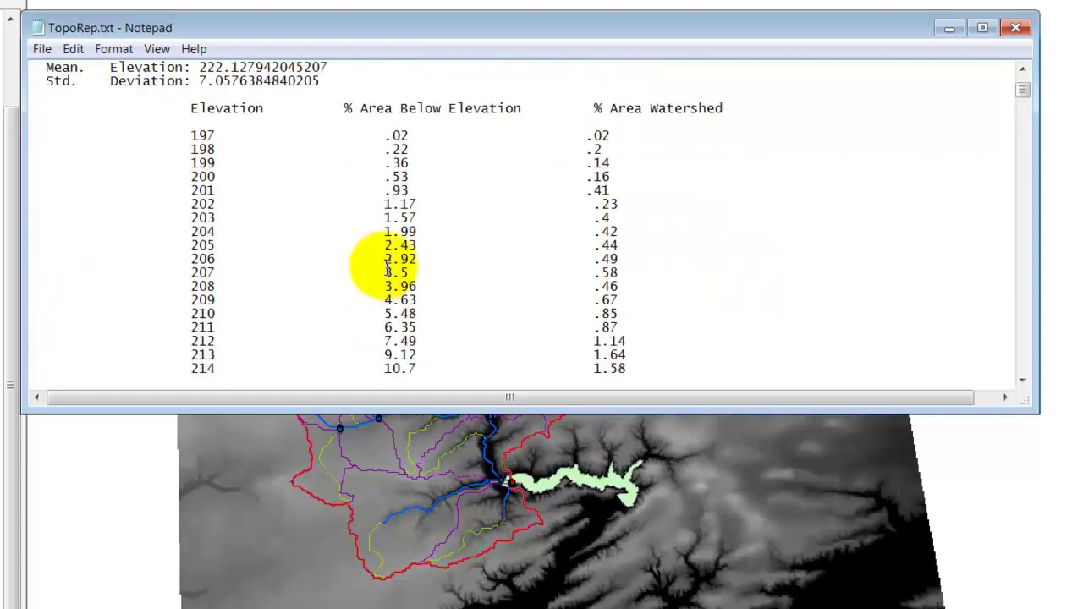
scroll(387, 264, "down", 8)
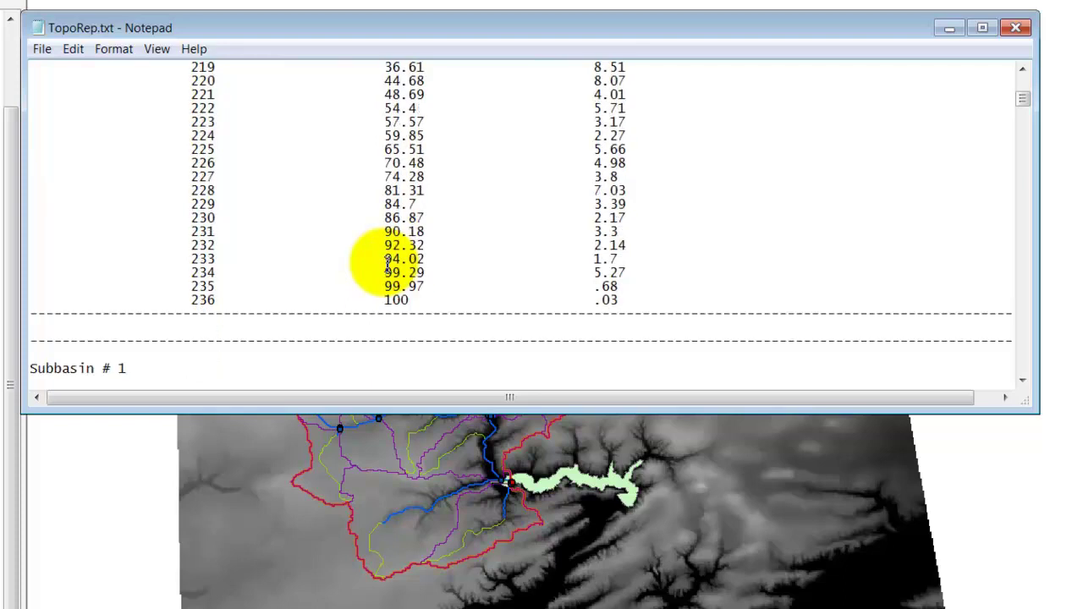
Examine the elevation statistics and area percentages reported for the individual subbasins, from Subbasin # 1 through Subbasin # 3.
scroll(186, 279, "down", 5)
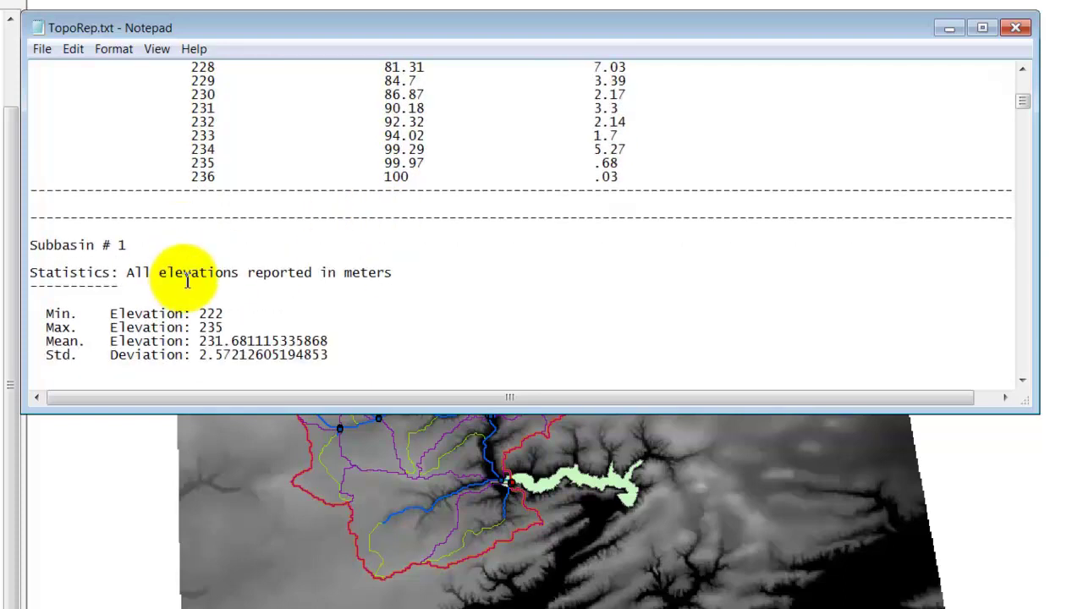
scroll(188, 279, "up", 3)
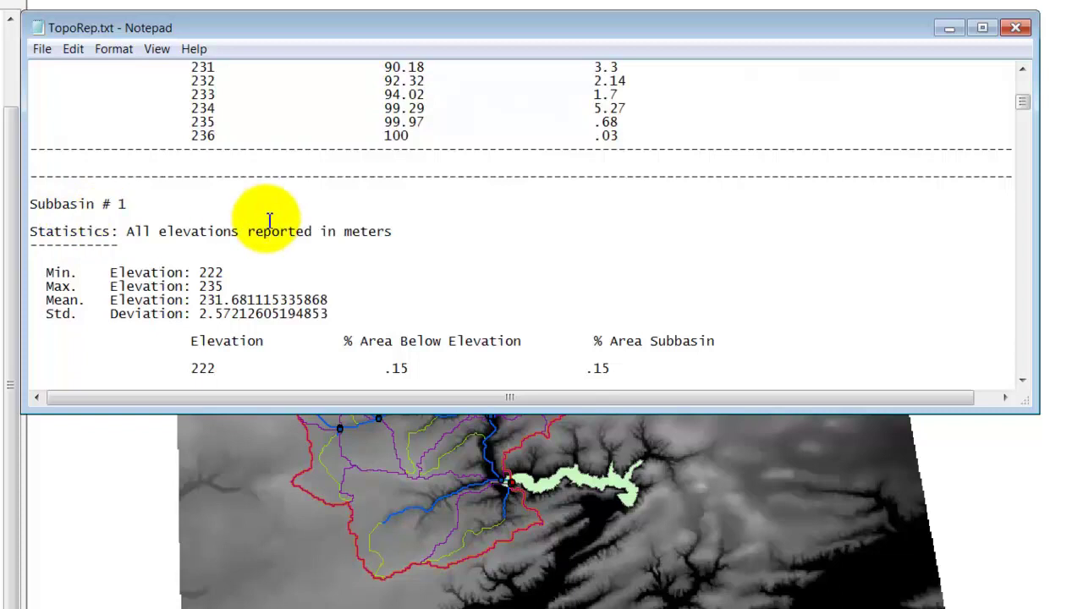
scroll(269, 219, "down", 2)
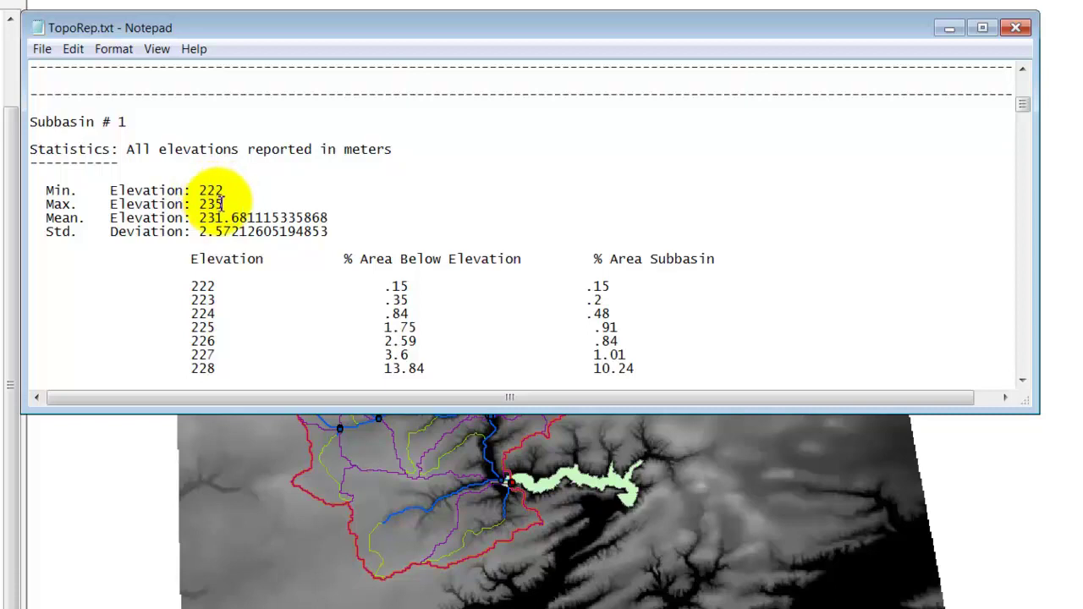
scroll(222, 203, "down", 14)
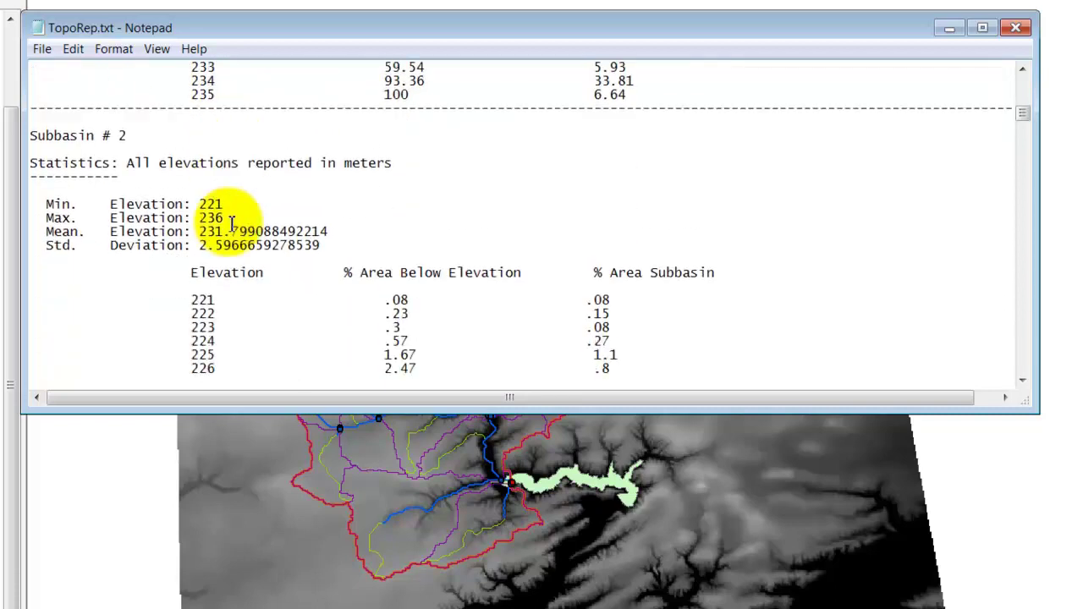
scroll(231, 222, "down", 4)
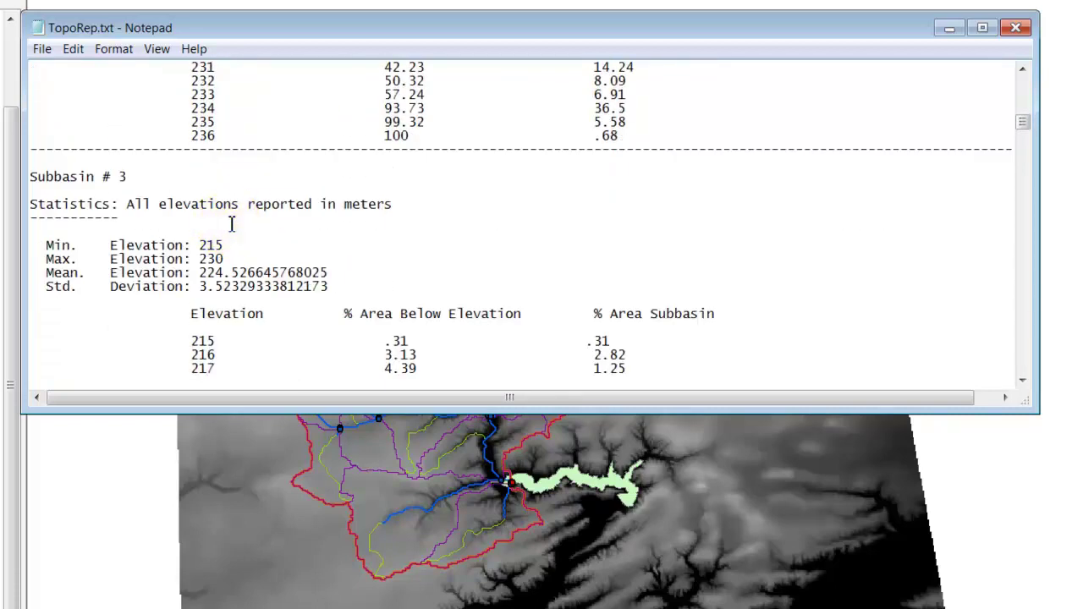